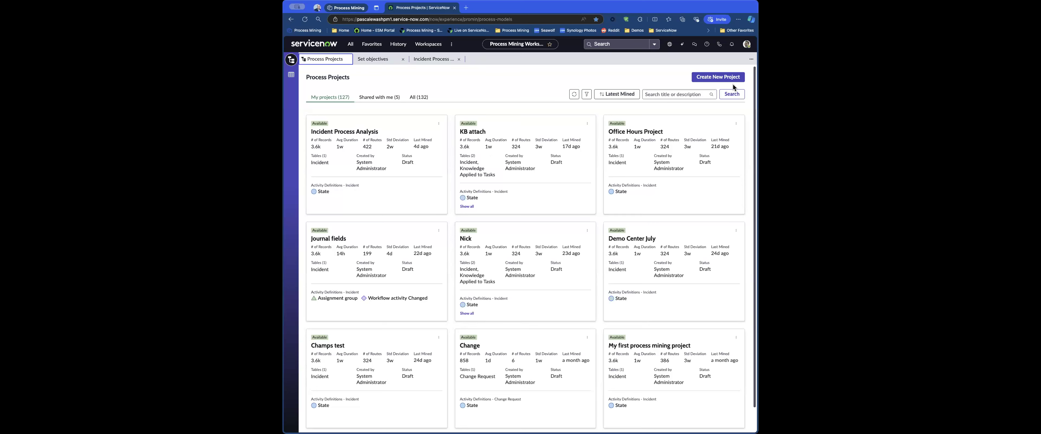
# Start a new process mining project of type Project and name it Academy Session, leaving the short description empty.
pyautogui.click(717, 82)
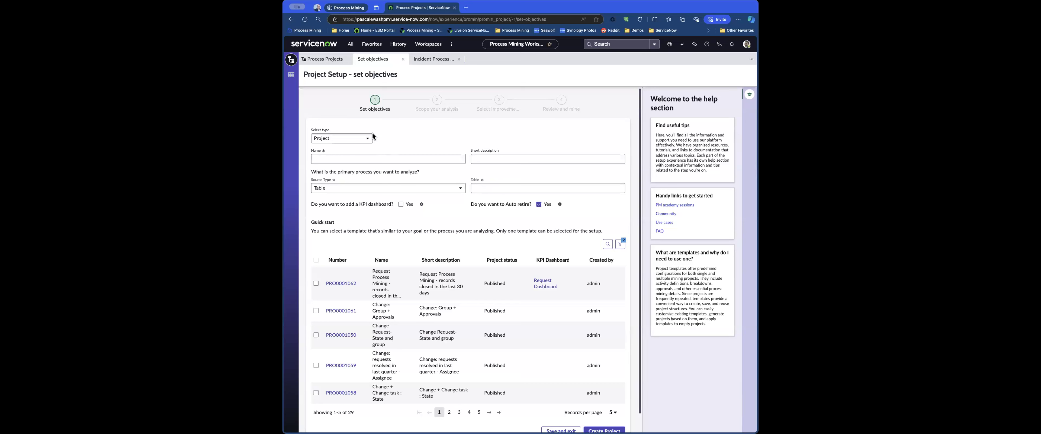
pyautogui.click(351, 139)
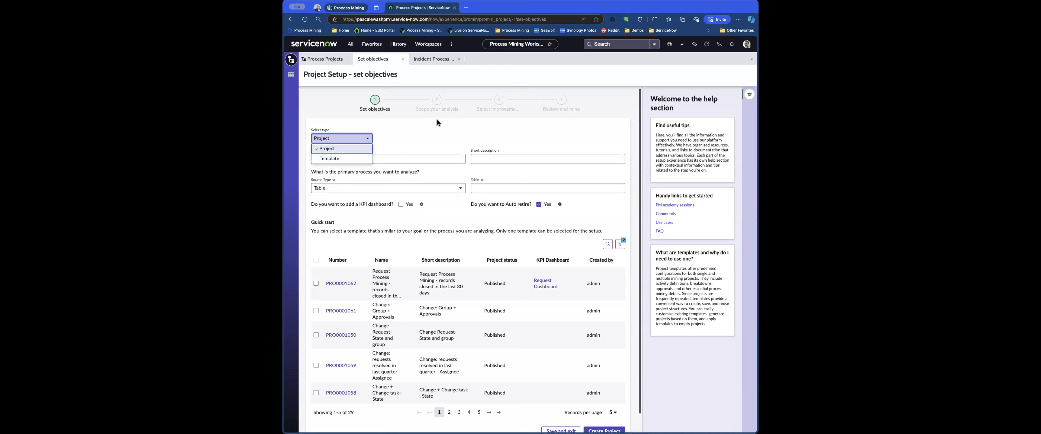
pyautogui.click(446, 137)
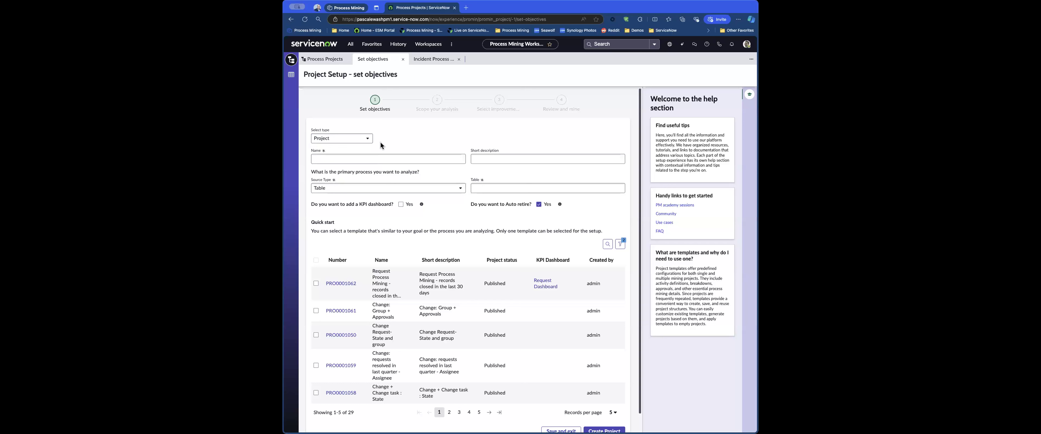
pyautogui.click(365, 160)
pyautogui.click(357, 159)
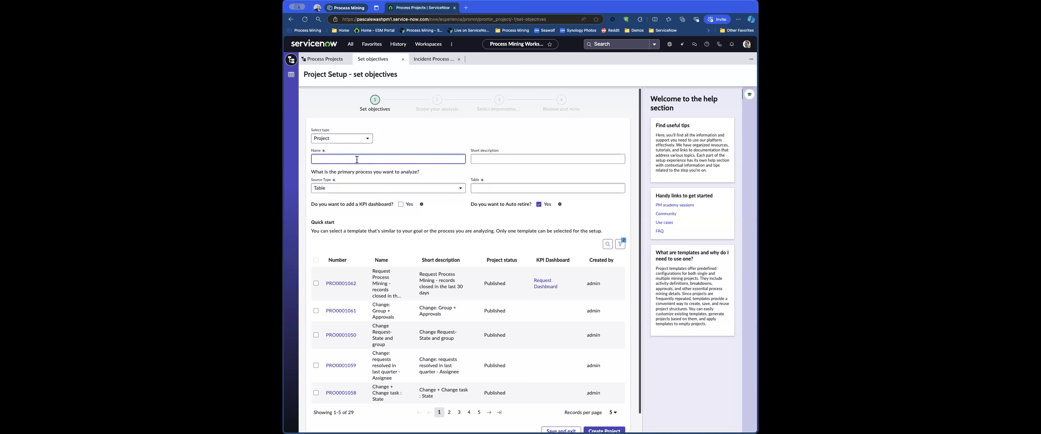
pyautogui.write('Acaa')
pyautogui.write('emy Session')
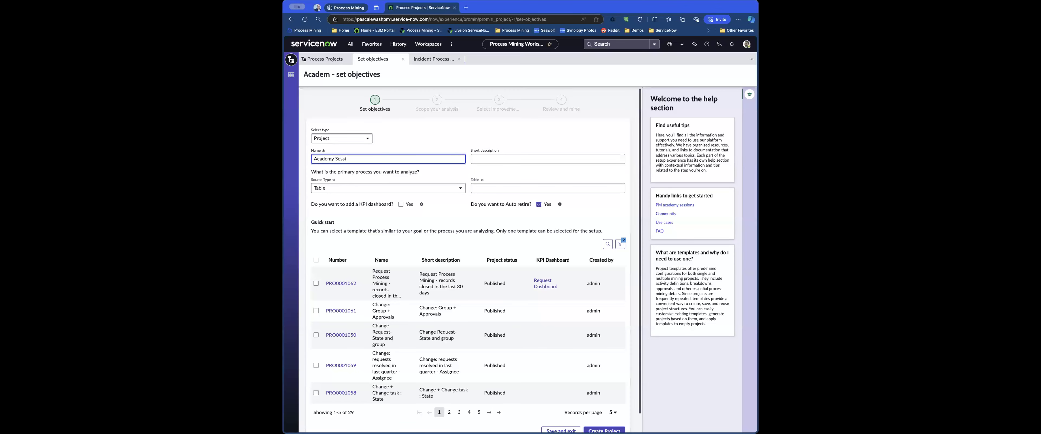
pyautogui.click(504, 156)
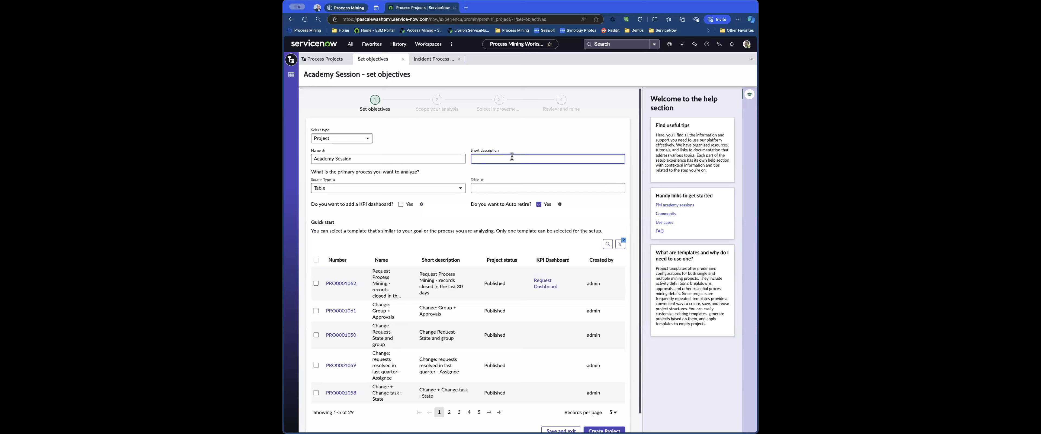
# Set the primary process source type to Table and choose the Incident (incident) table.
pyautogui.click(354, 193)
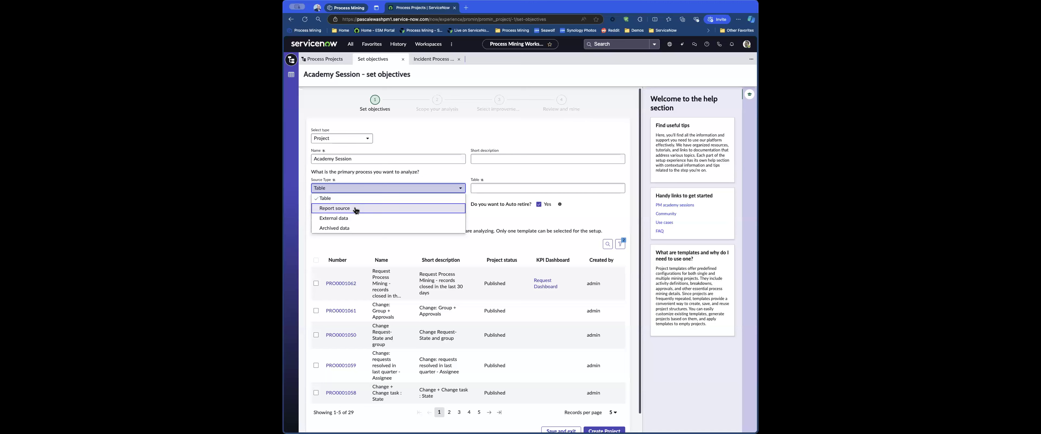
pyautogui.click(361, 198)
pyautogui.click(494, 187)
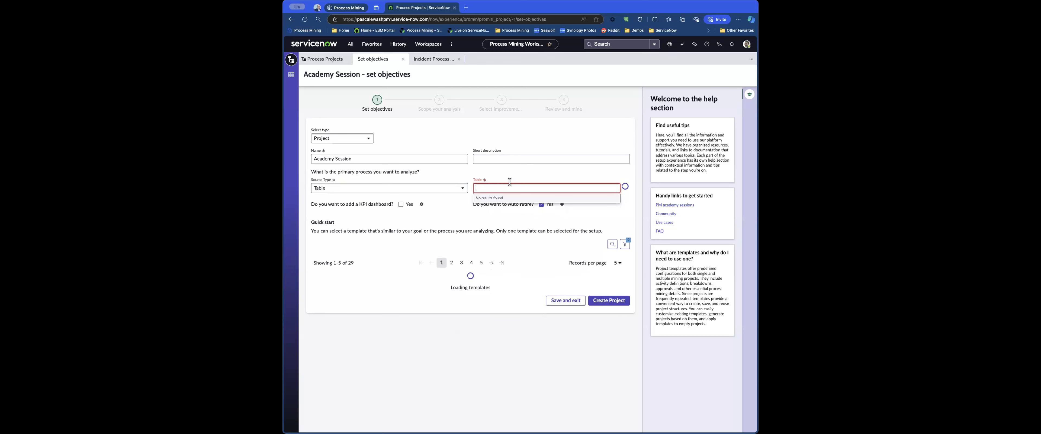
pyautogui.write('inci')
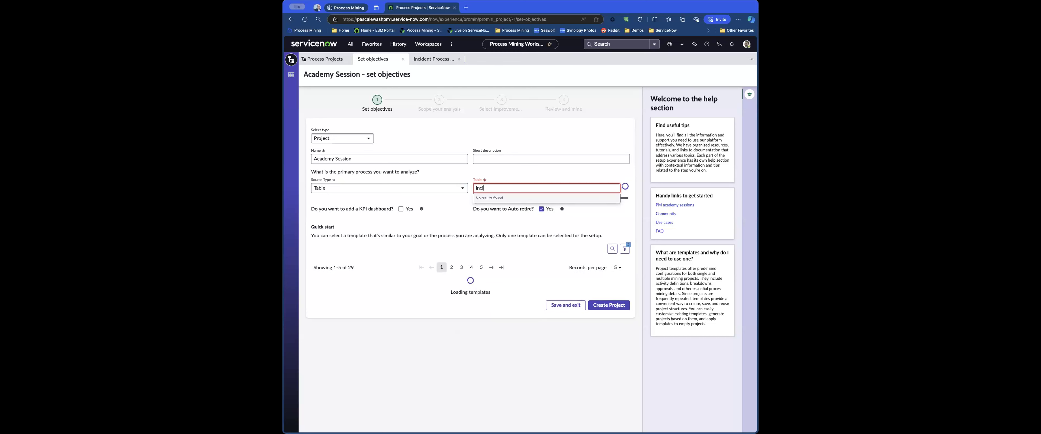
pyautogui.write('dent')
pyautogui.scroll(-2, 522, 234)
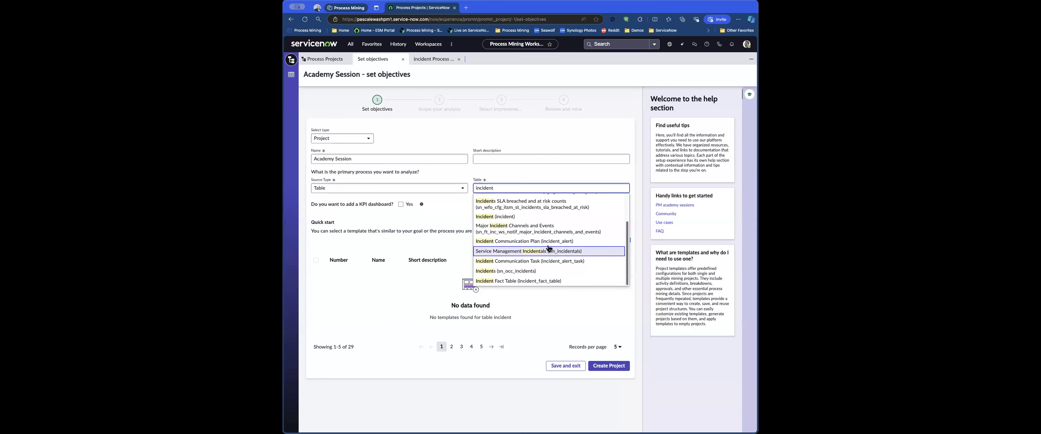
pyautogui.scroll(2, 546, 243)
pyautogui.click(533, 231)
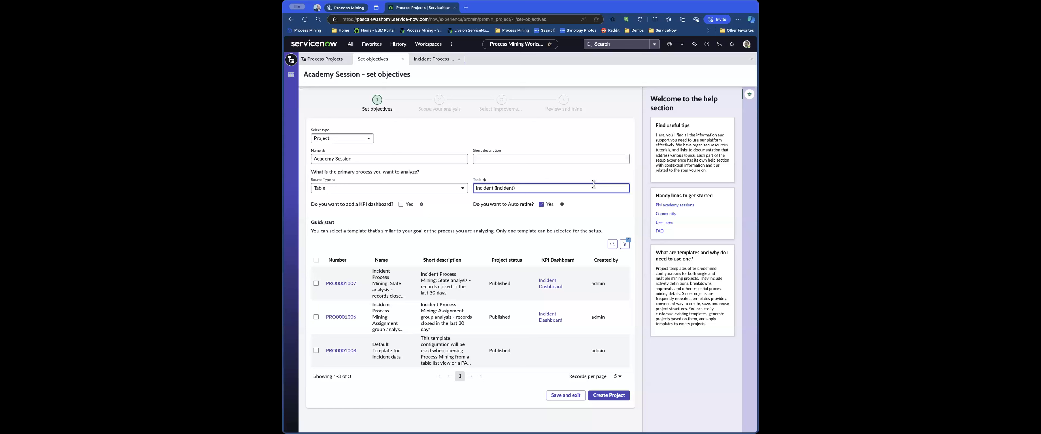
# Create the project with Auto retire turned off and Incident Dashboard added as its KPI dashboard.
pyautogui.click(541, 204)
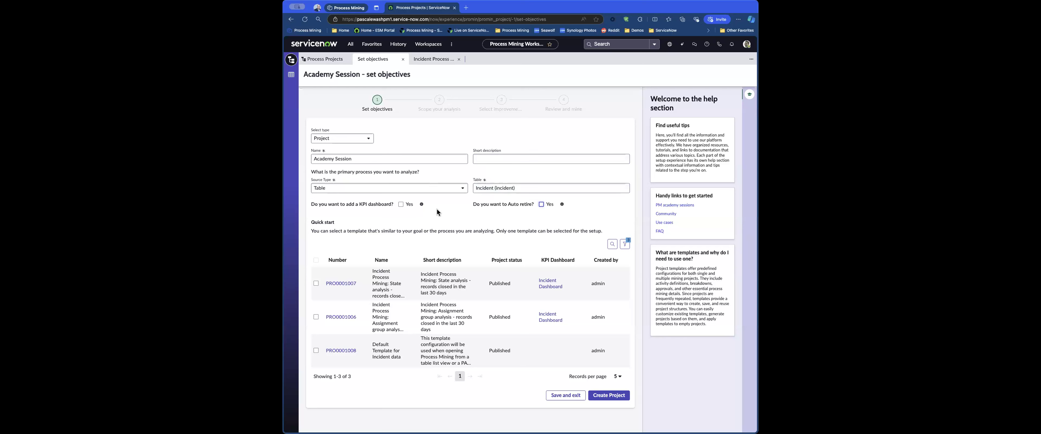
pyautogui.click(402, 204)
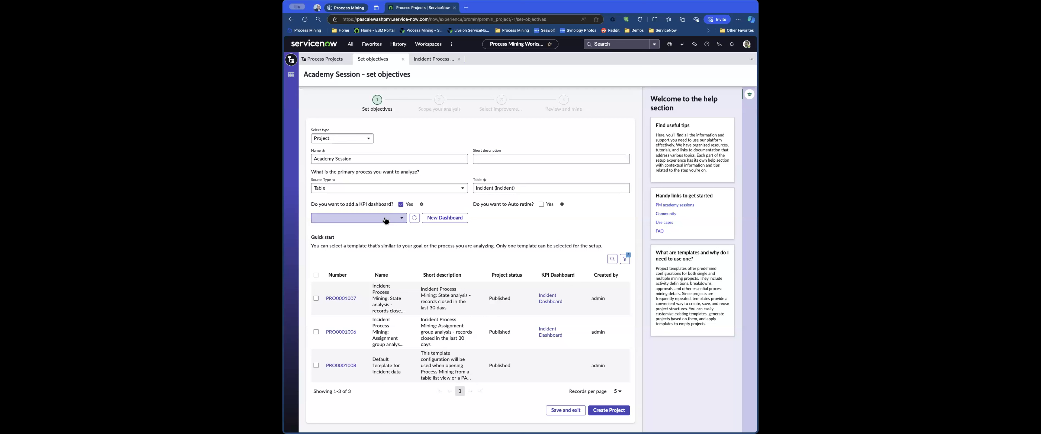
pyautogui.click(352, 222)
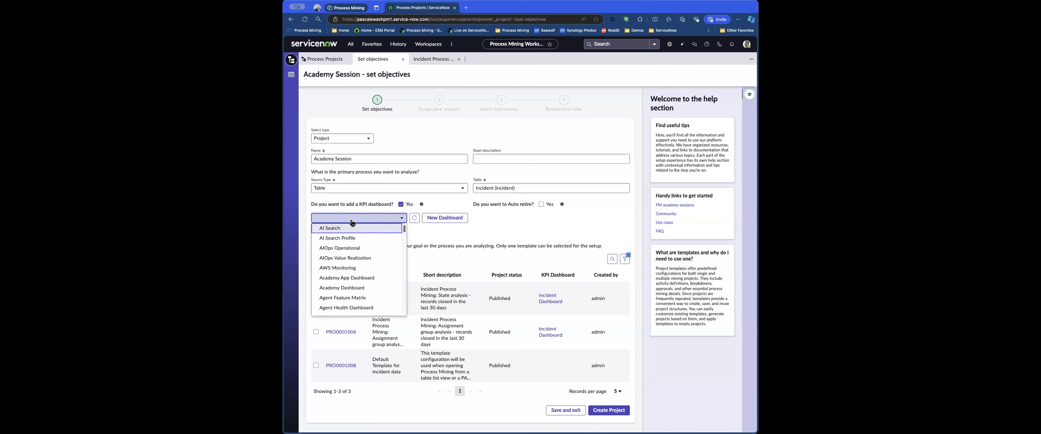
pyautogui.press('i')
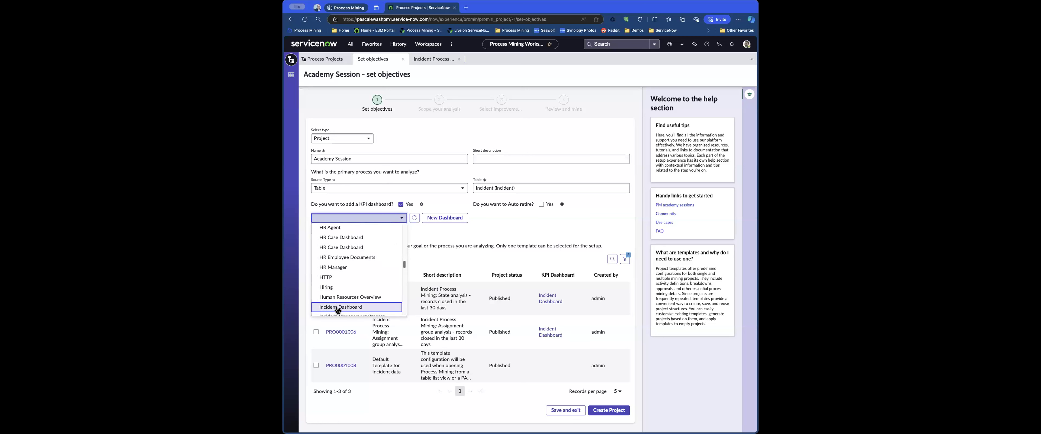
pyautogui.click(338, 310)
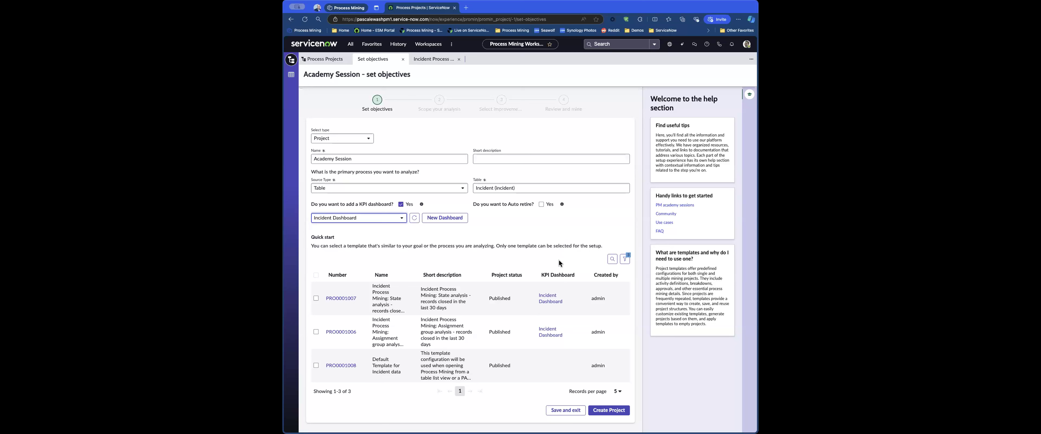
pyautogui.rightClick(614, 410)
pyautogui.click(588, 392)
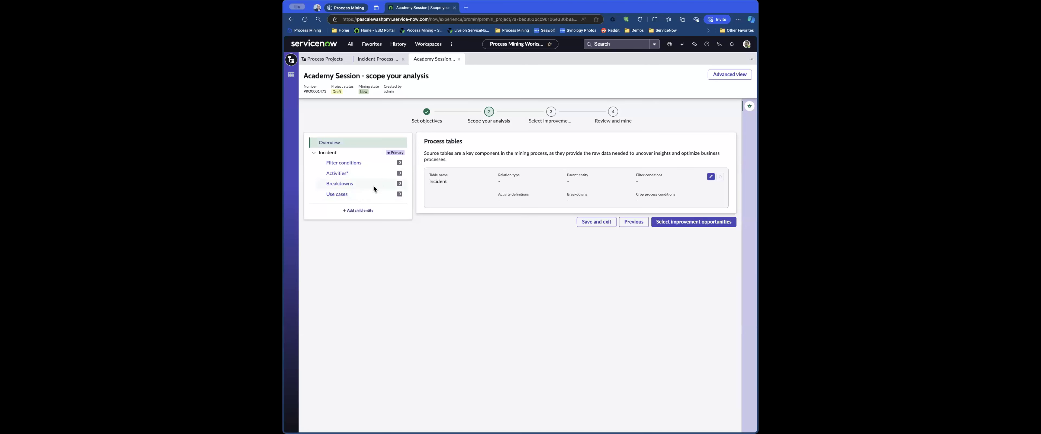
# Add a filter condition on the Incident table requiring Active is false.
pyautogui.click(355, 163)
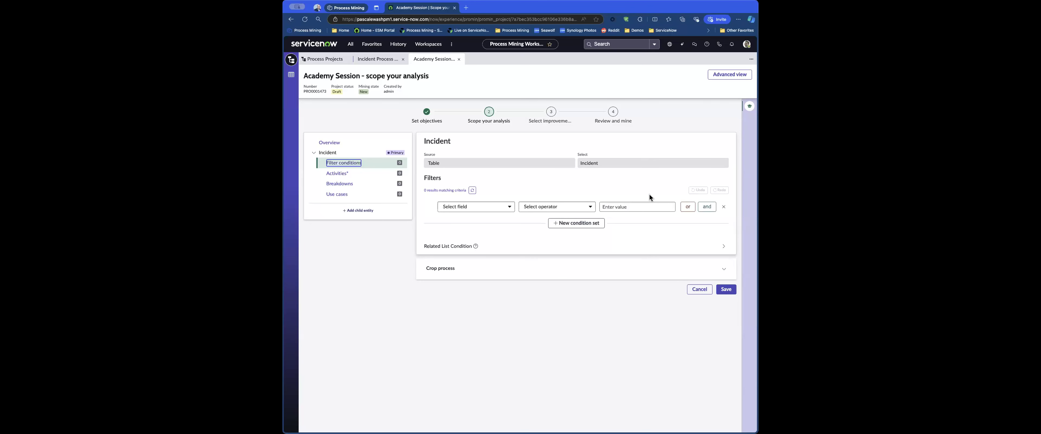
pyautogui.click(464, 205)
pyautogui.click(491, 249)
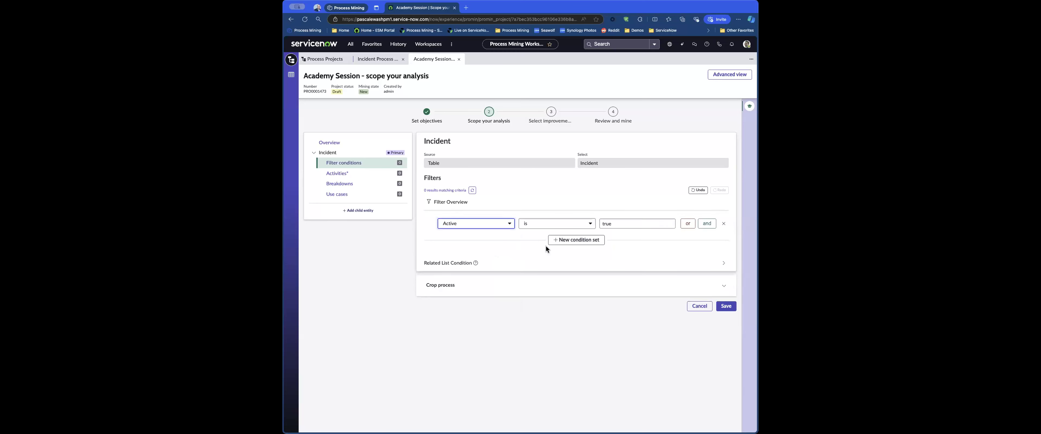
pyautogui.click(638, 227)
pyautogui.click(635, 244)
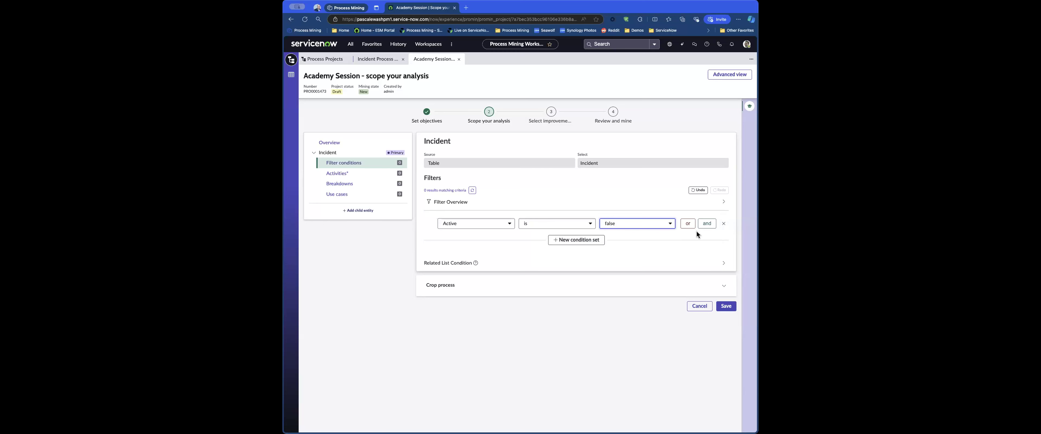
pyautogui.click(707, 238)
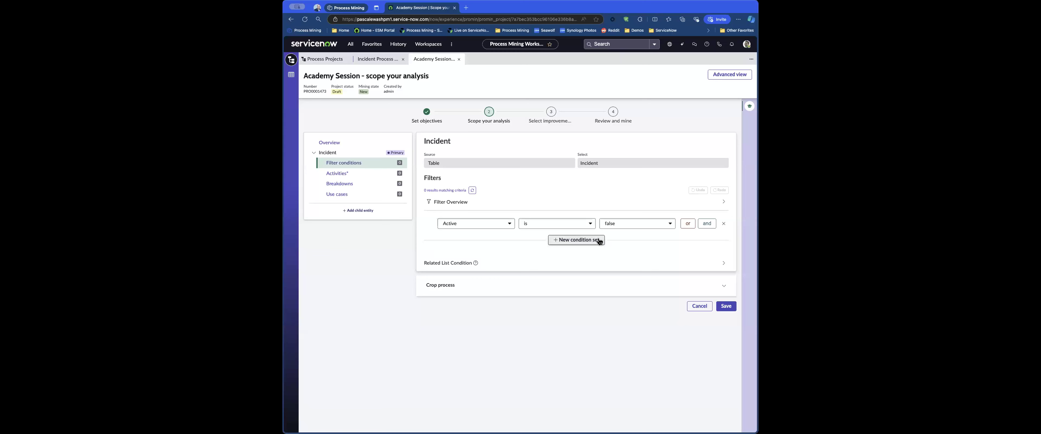
# Add a second condition set to the Incident filter and browse its available fields without choosing one.
pyautogui.click(586, 240)
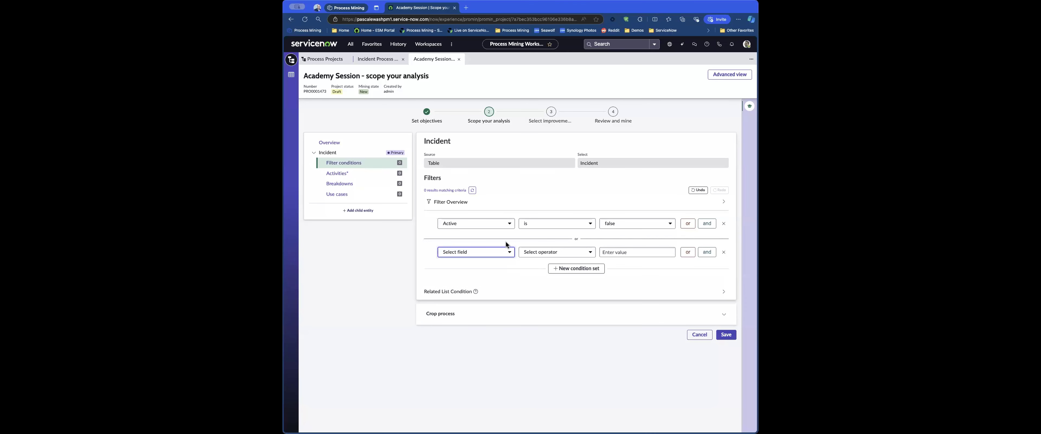
pyautogui.click(495, 254)
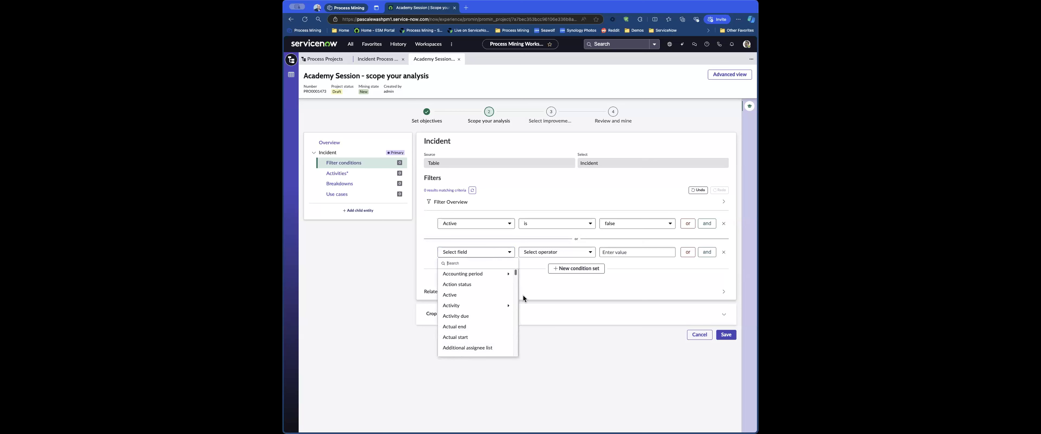
pyautogui.click(562, 299)
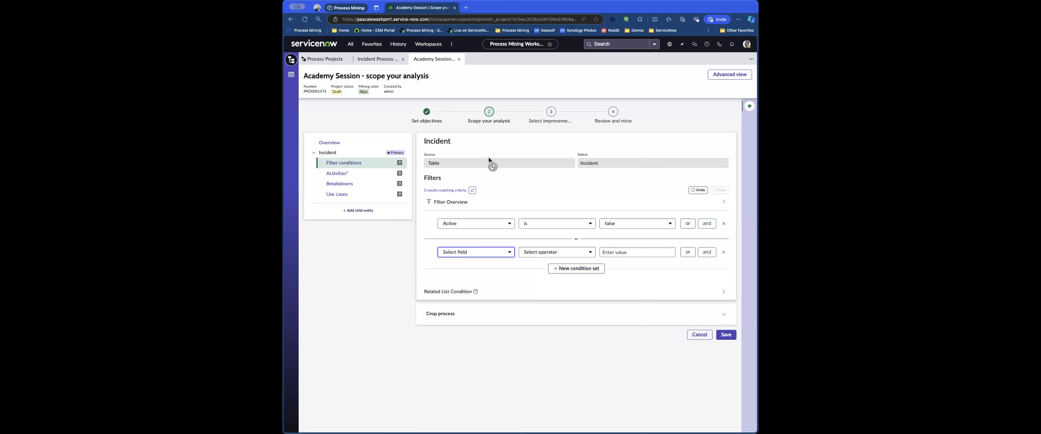
# Refresh the matching record count, check the Crop process options and save the Incident filter conditions.
pyautogui.click(471, 190)
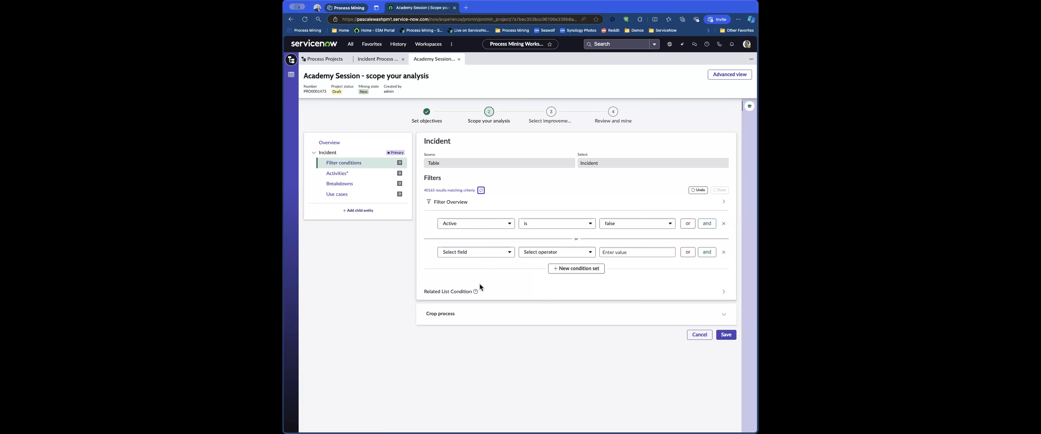
pyautogui.click(449, 318)
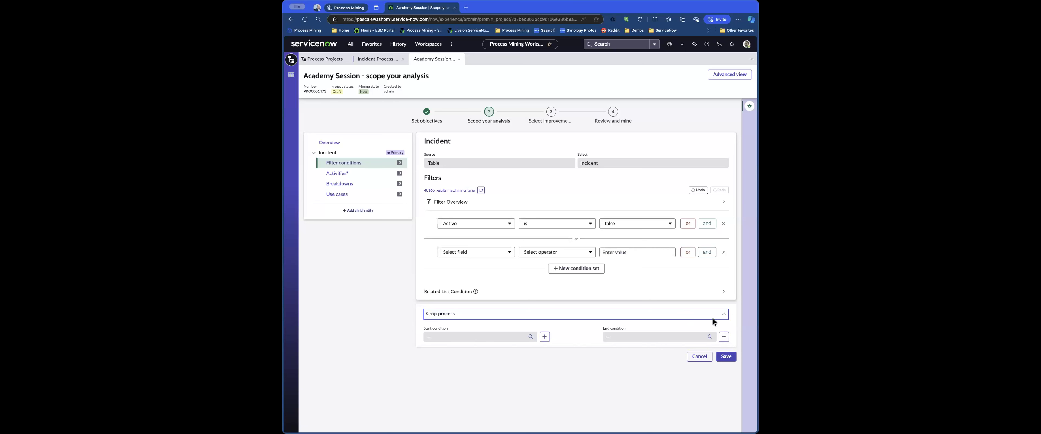
pyautogui.click(727, 357)
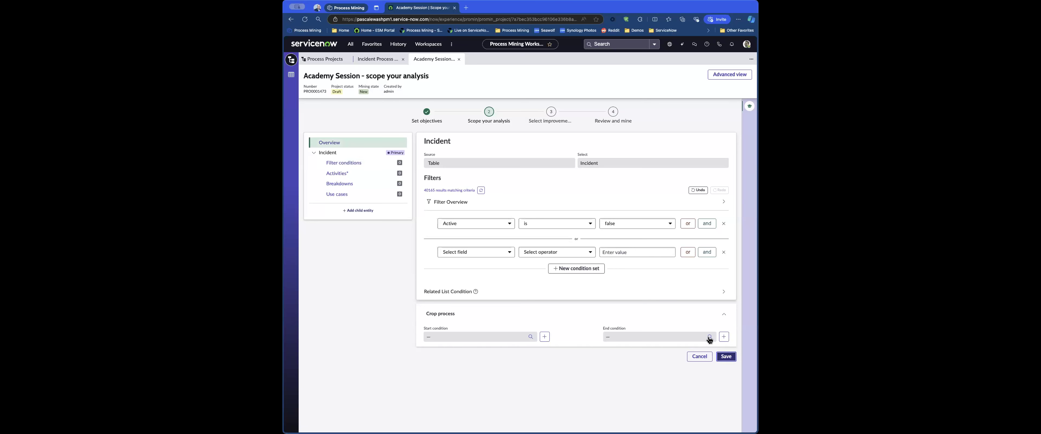
# Start a new Incident activity definition of type Field Values on the State field, with the display name State.
pyautogui.click(345, 176)
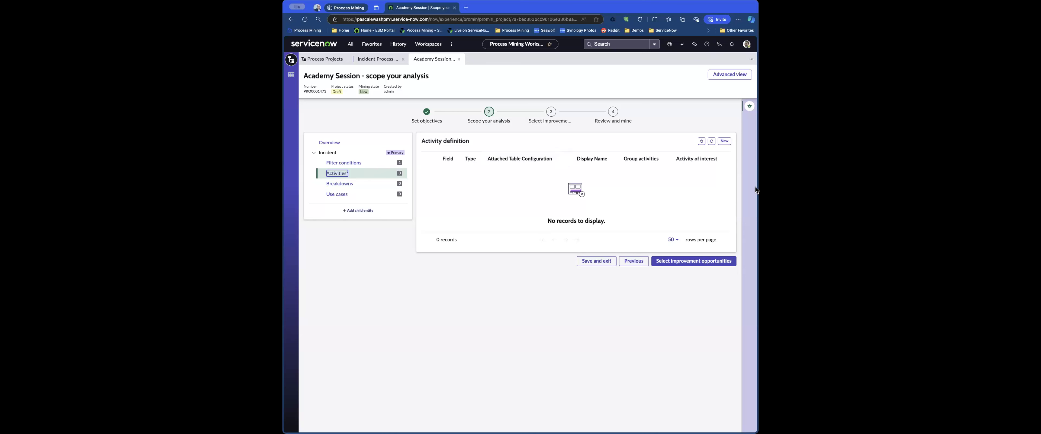
pyautogui.click(724, 141)
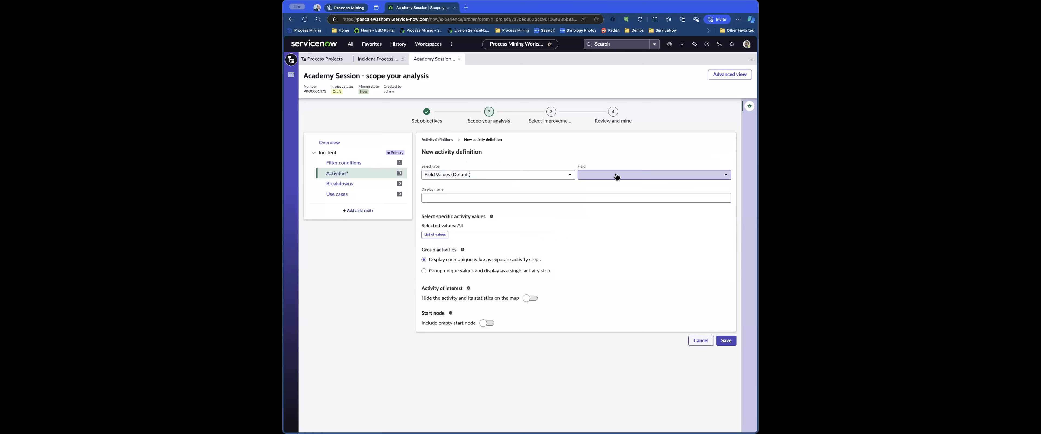
pyautogui.click(616, 177)
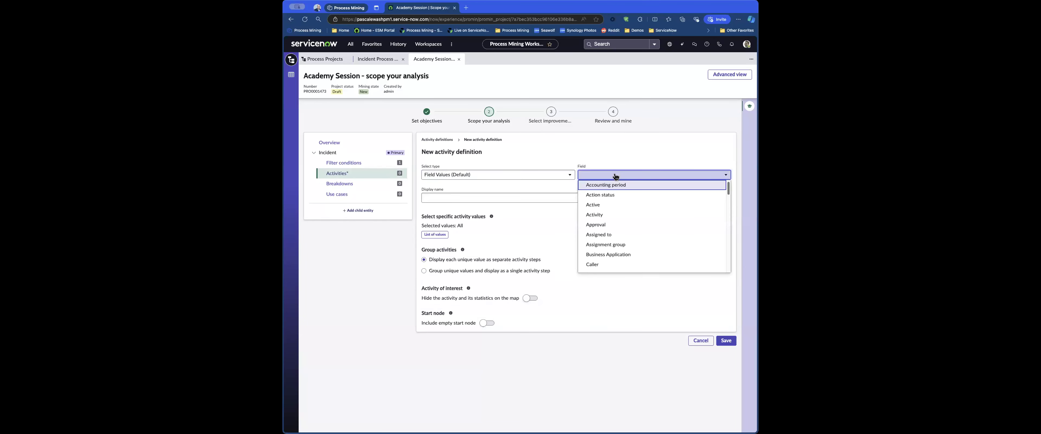
pyautogui.write('st')
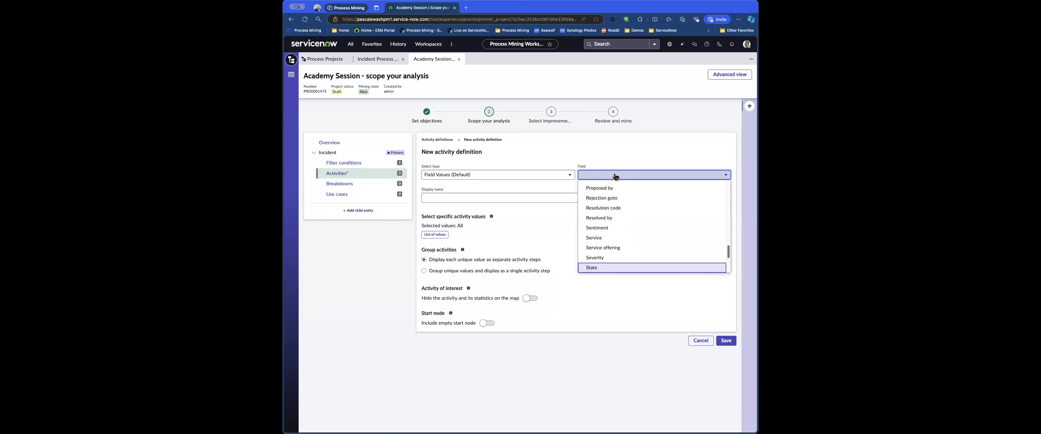
pyautogui.click(602, 268)
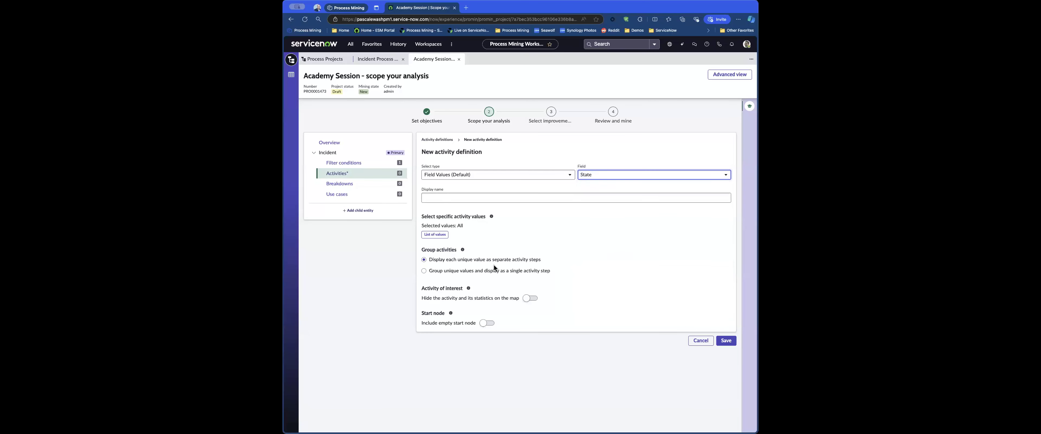
pyautogui.click(466, 198)
pyautogui.write('Stat')
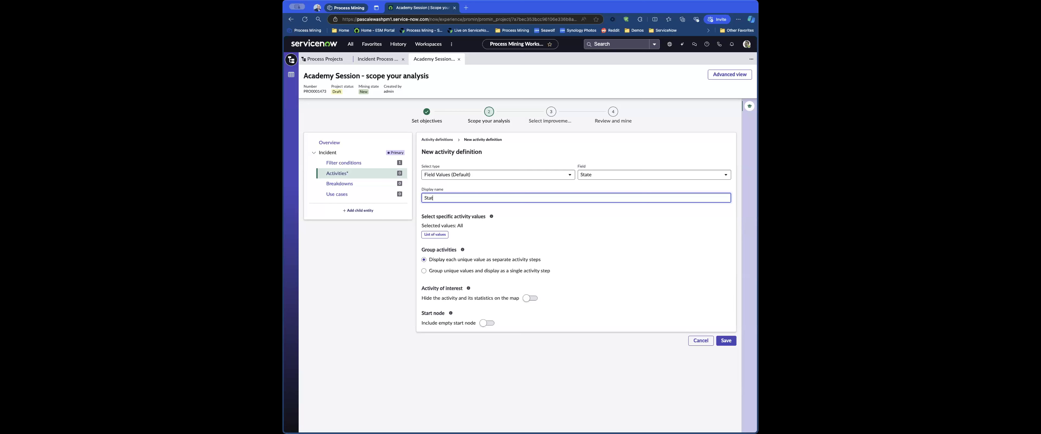
pyautogui.write('e')
# Browse the selectable State values without choosing any, and save the State activity definition.
pyautogui.click(432, 235)
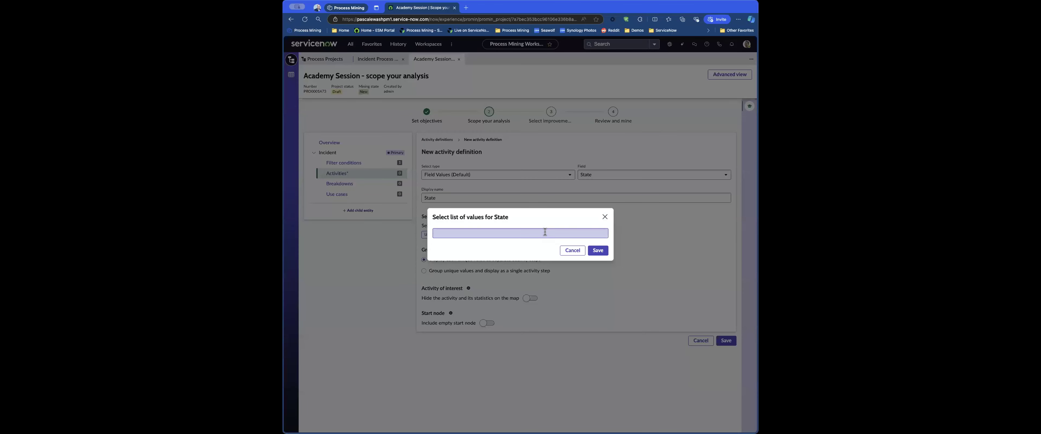
pyautogui.click(533, 236)
pyautogui.scroll(-1, 484, 262)
pyautogui.scroll(1, 465, 282)
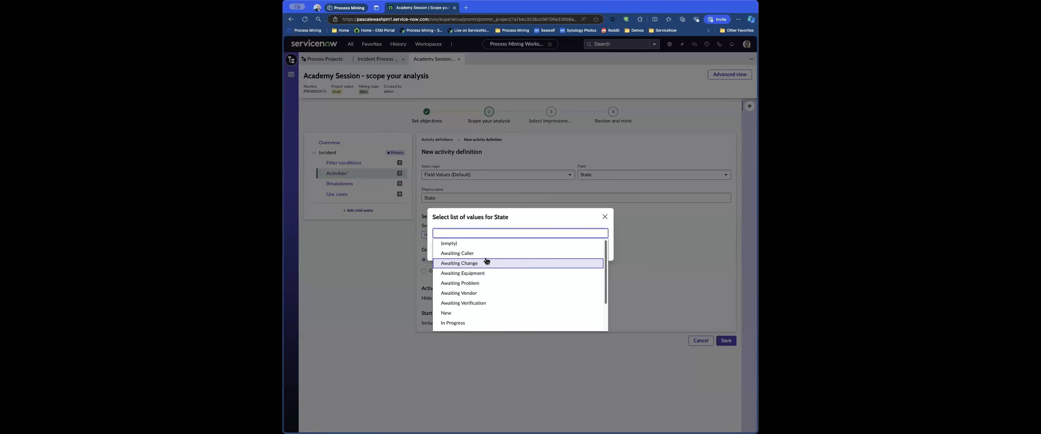
pyautogui.click(657, 260)
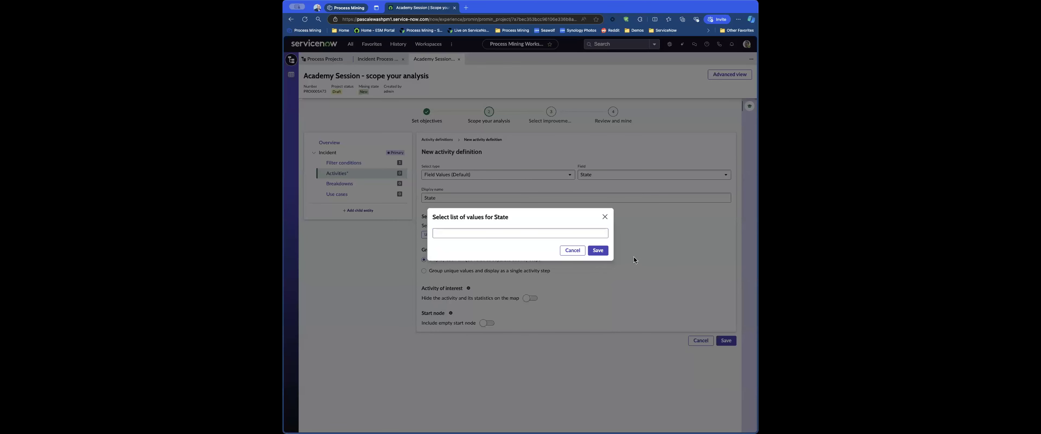
pyautogui.click(606, 217)
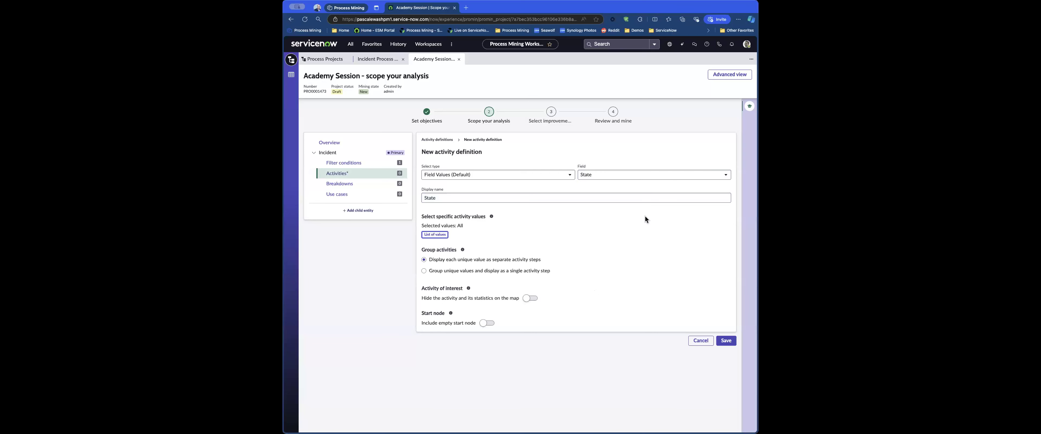
pyautogui.click(730, 341)
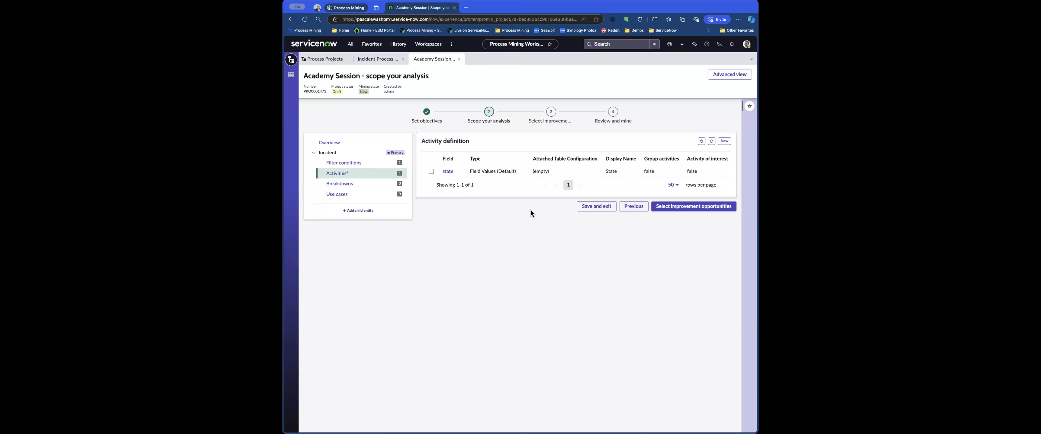
# Add an Incident breakdown on the Assignment group field with the display name Assignment Group and save it.
pyautogui.click(355, 182)
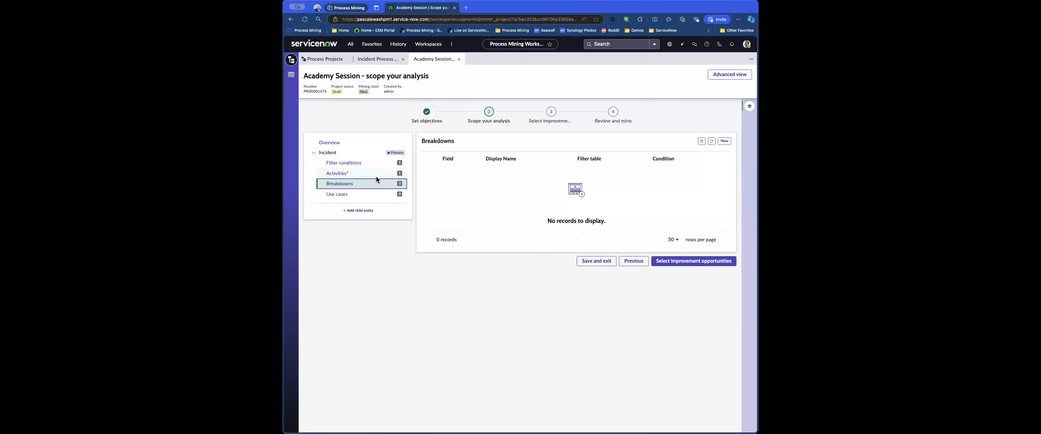
pyautogui.click(724, 141)
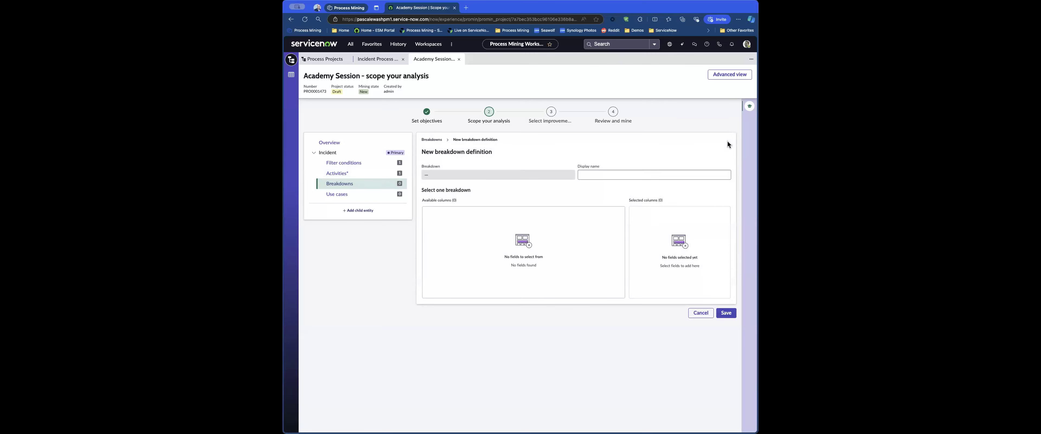
pyautogui.click(610, 174)
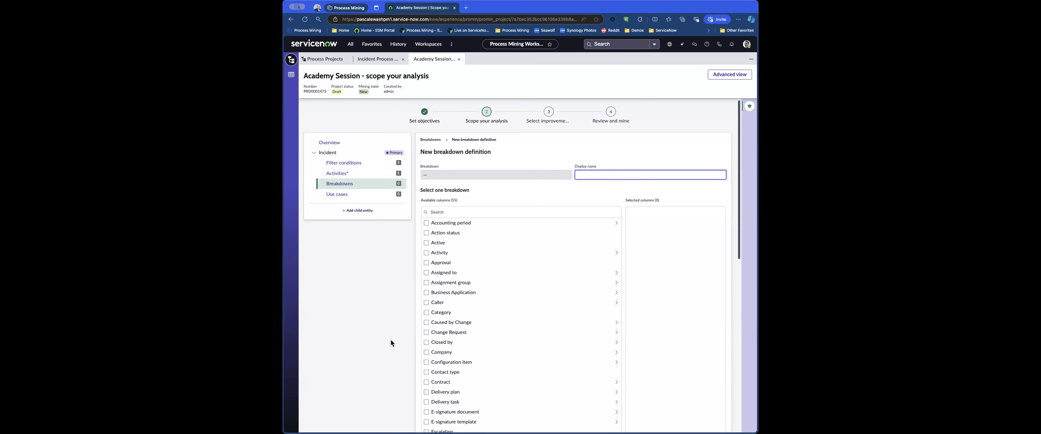
pyautogui.scroll(-1, 425, 278)
pyautogui.click(426, 278)
pyautogui.click(582, 171)
pyautogui.write('Assignment Group')
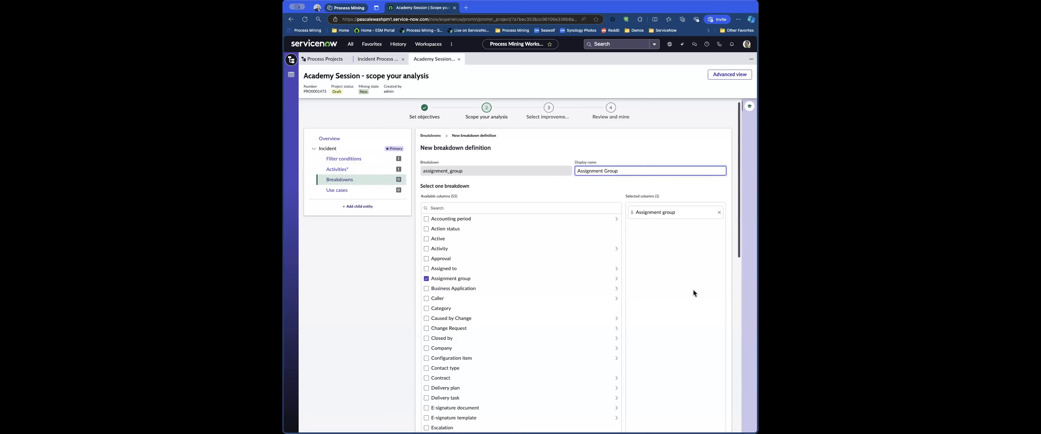
pyautogui.scroll(-10, 694, 293)
pyautogui.click(721, 421)
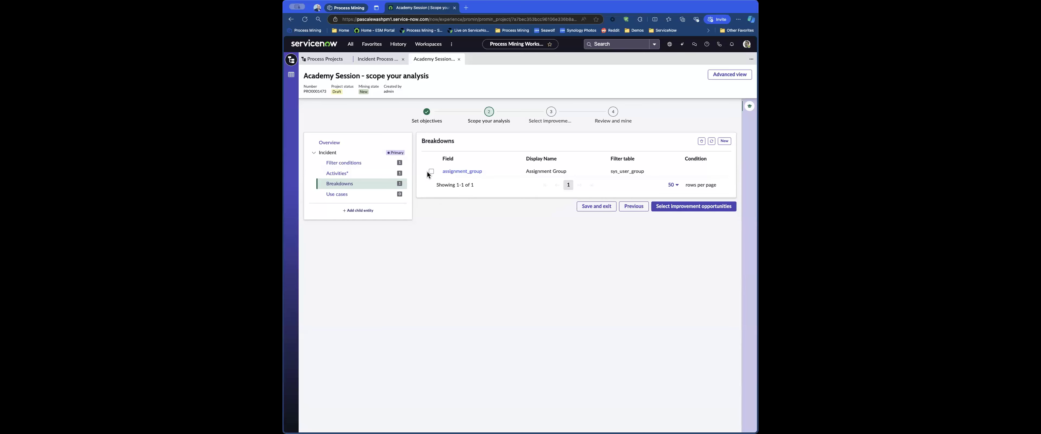
# Add a second Incident breakdown on the Priority field, leaving the display name blank, and save it.
pyautogui.click(721, 142)
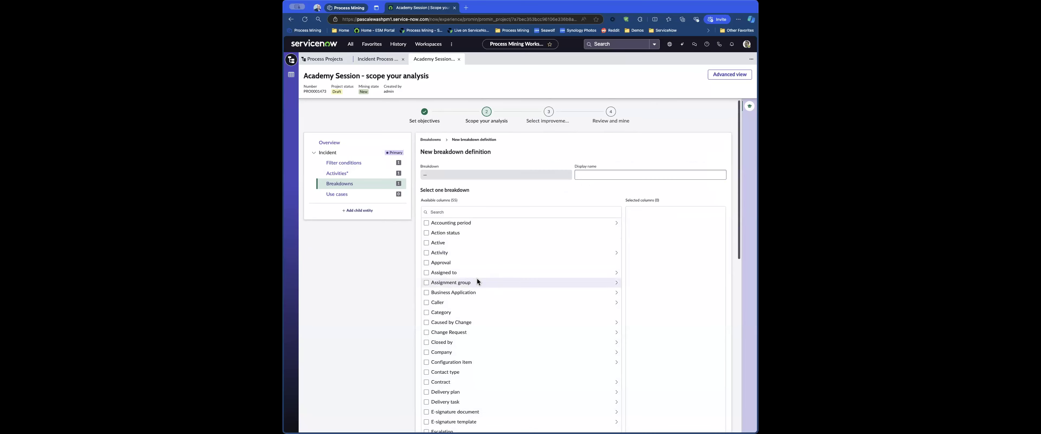
pyautogui.scroll(-3, 477, 278)
pyautogui.scroll(2, 479, 301)
pyautogui.scroll(-10, 470, 320)
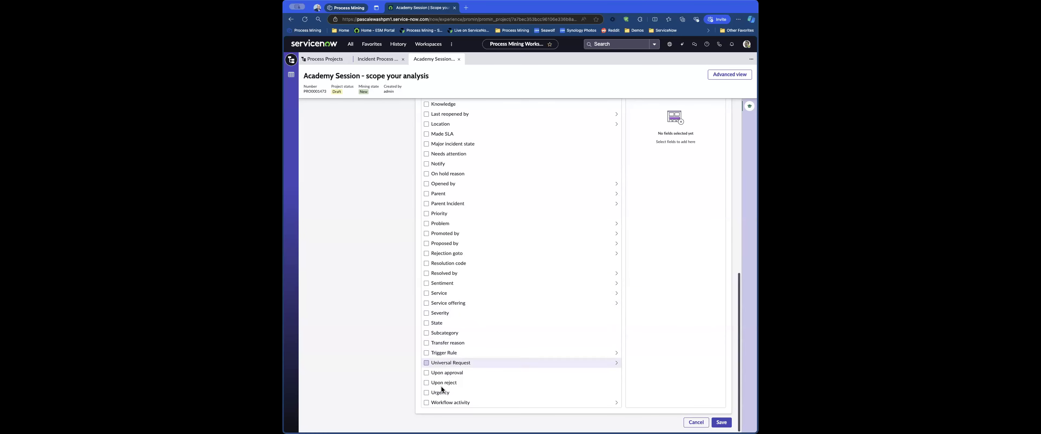
pyautogui.click(425, 213)
pyautogui.click(722, 423)
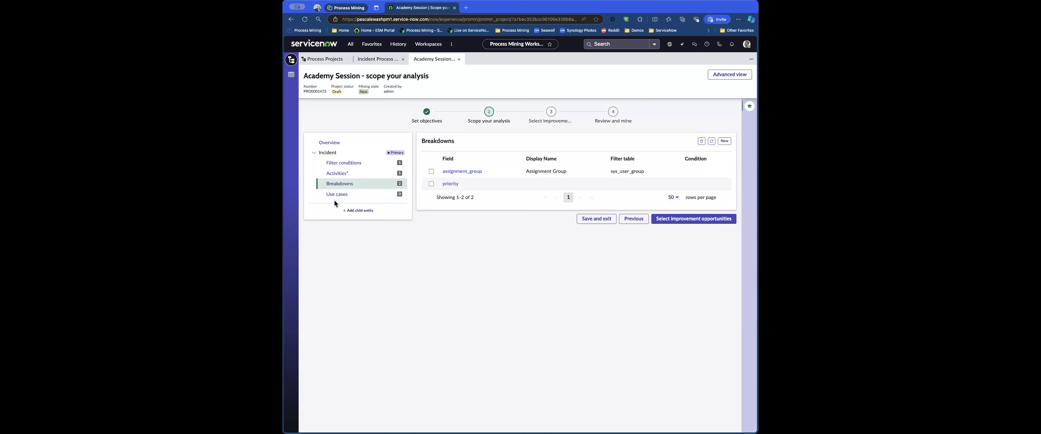
# Proceed to selecting improvement opportunities and apply all rule-based finding definitions from the library to the project.
pyautogui.click(685, 219)
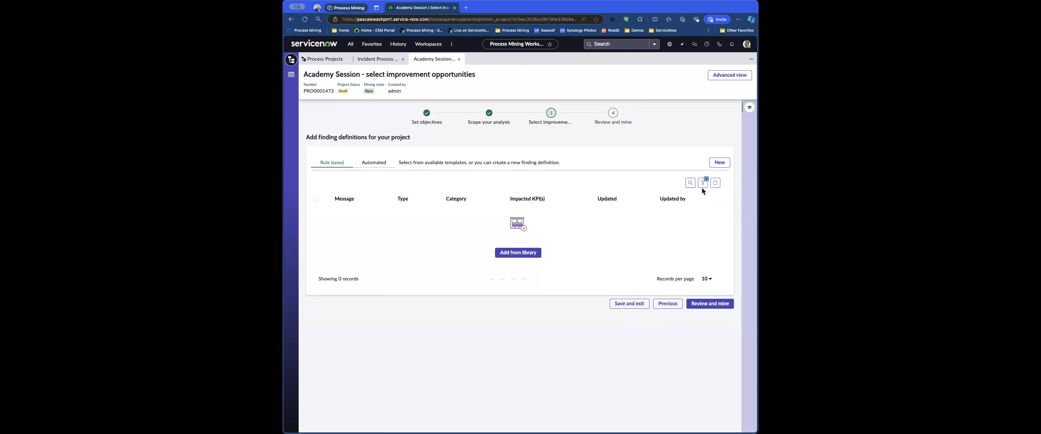
pyautogui.click(533, 253)
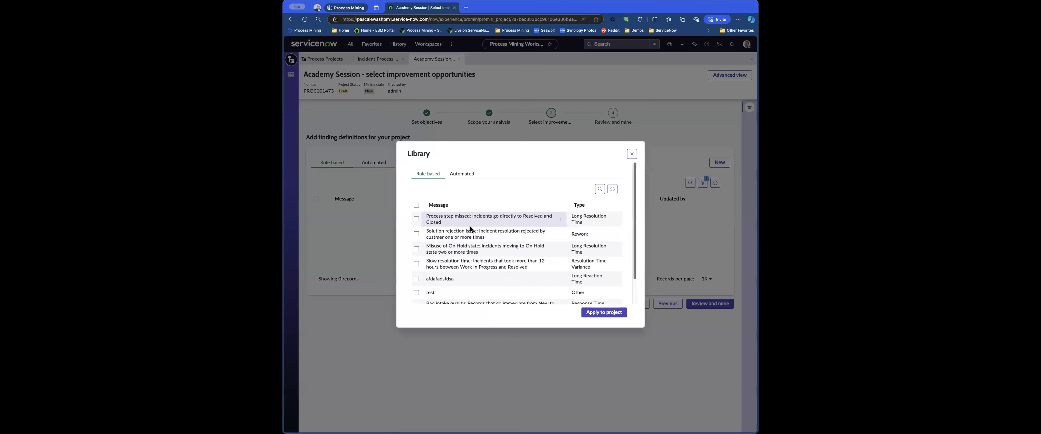
pyautogui.scroll(-2, 468, 244)
pyautogui.scroll(2, 457, 248)
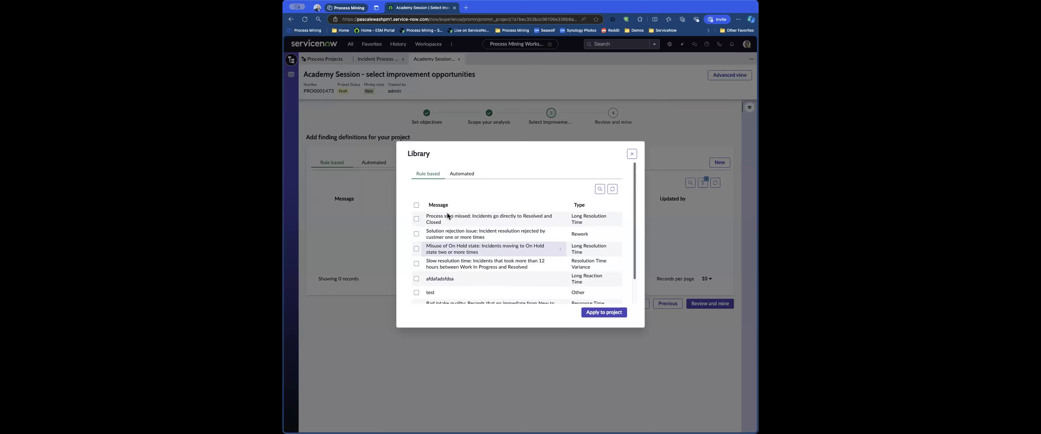
pyautogui.click(417, 205)
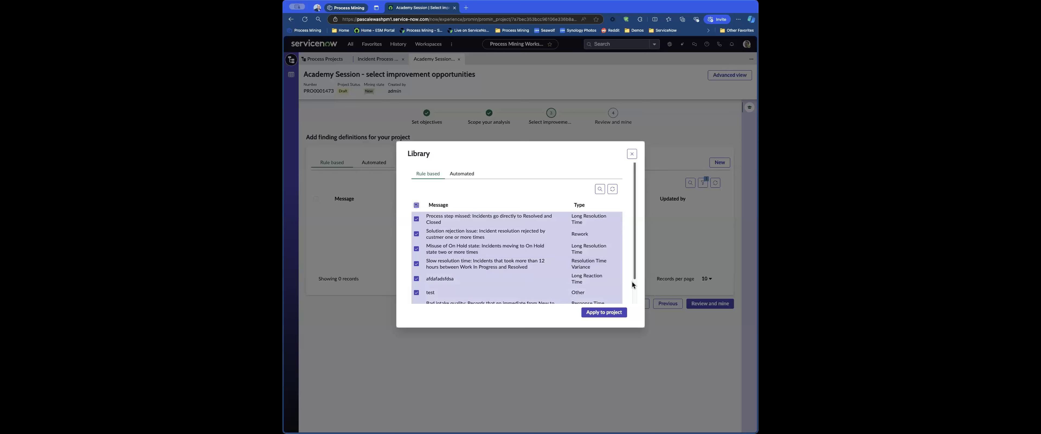
pyautogui.click(619, 314)
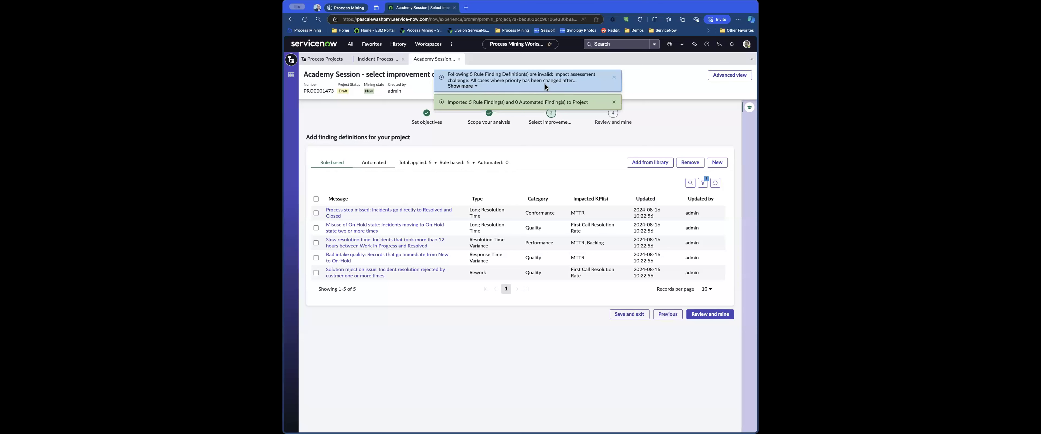
pyautogui.click(614, 78)
pyautogui.click(613, 78)
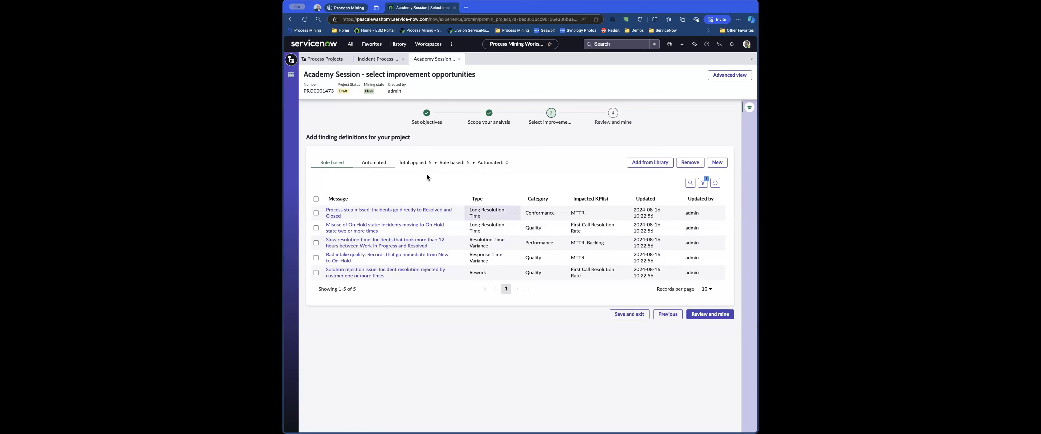
# Apply all automated finding definitions from the library to the project and dismiss the notifications.
pyautogui.click(387, 162)
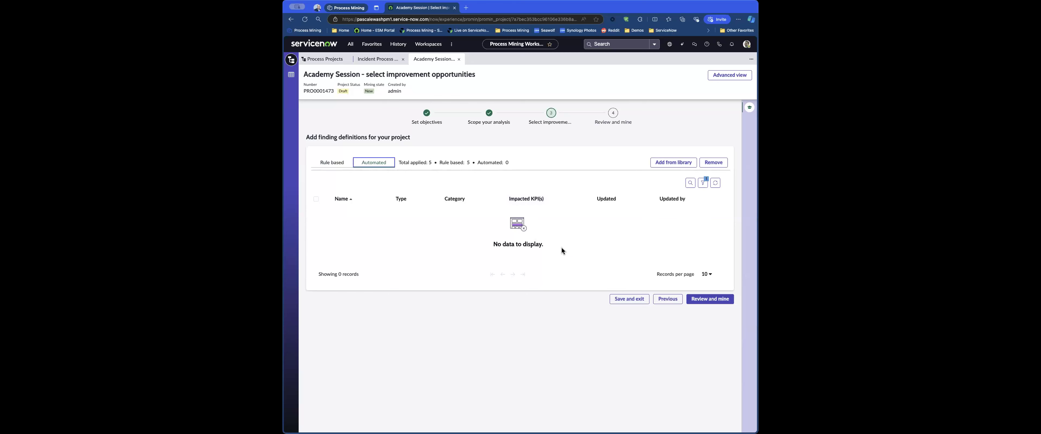
pyautogui.click(674, 162)
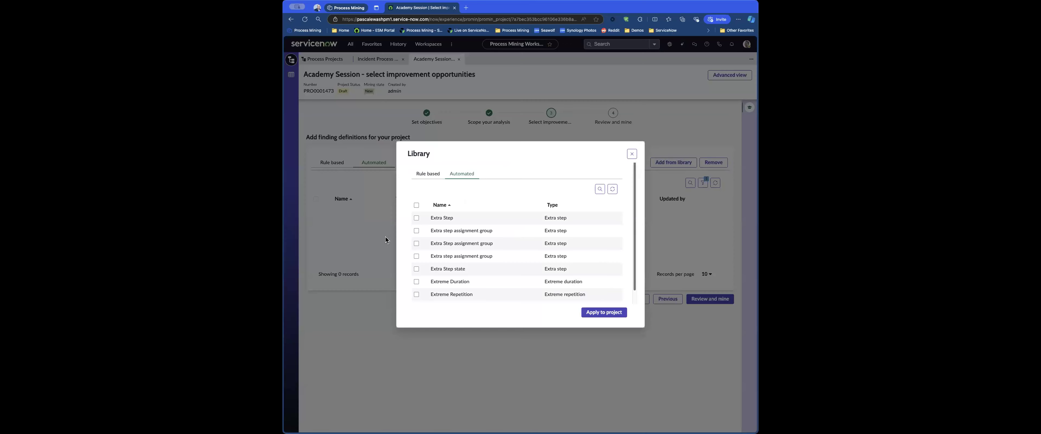
pyautogui.click(416, 205)
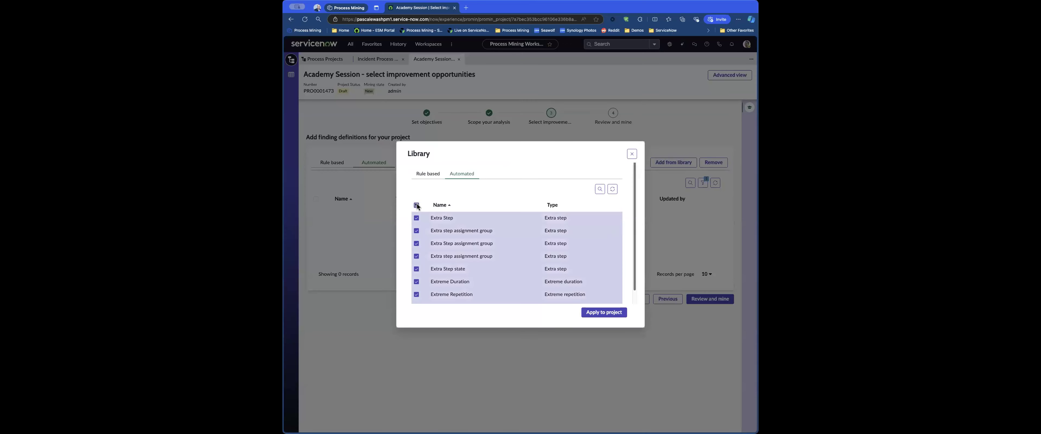
pyautogui.click(606, 312)
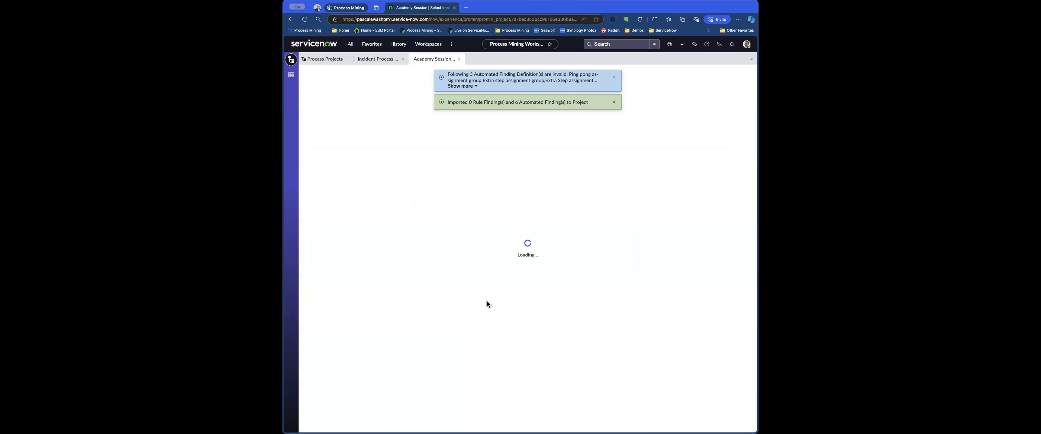
pyautogui.click(614, 101)
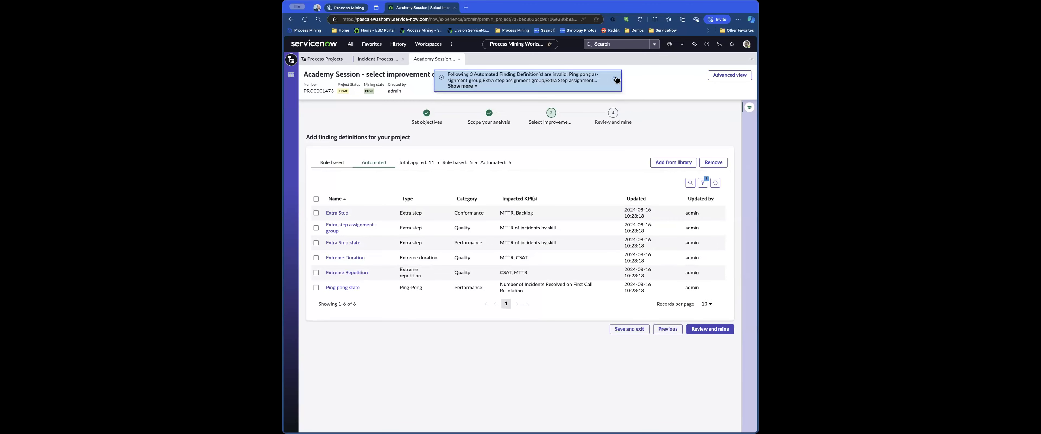
pyautogui.click(614, 78)
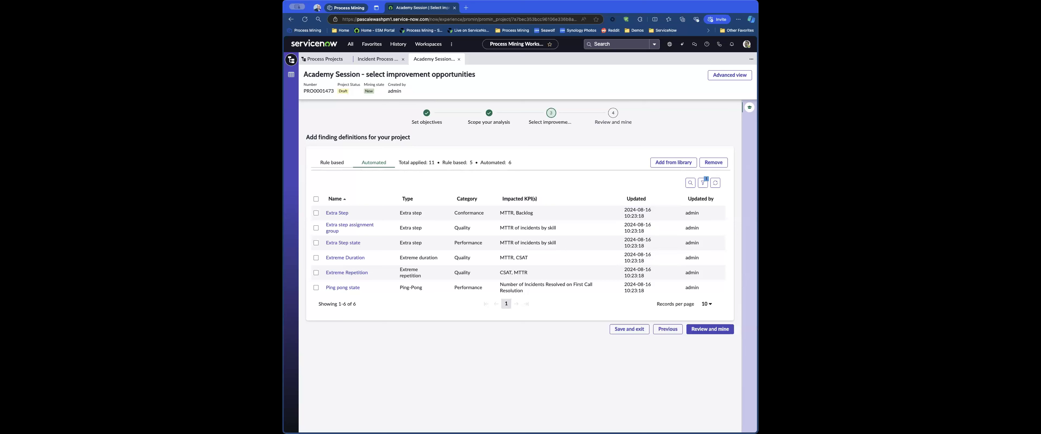
# Recheck the rule-based findings, then advance to Review and mine and examine the project's objectives, scope and improvement opportunities.
pyautogui.click(340, 163)
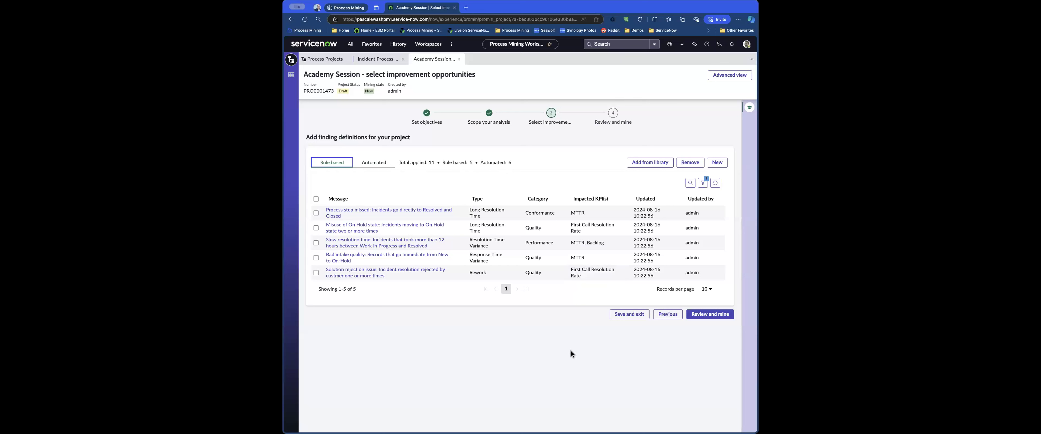
pyautogui.click(724, 318)
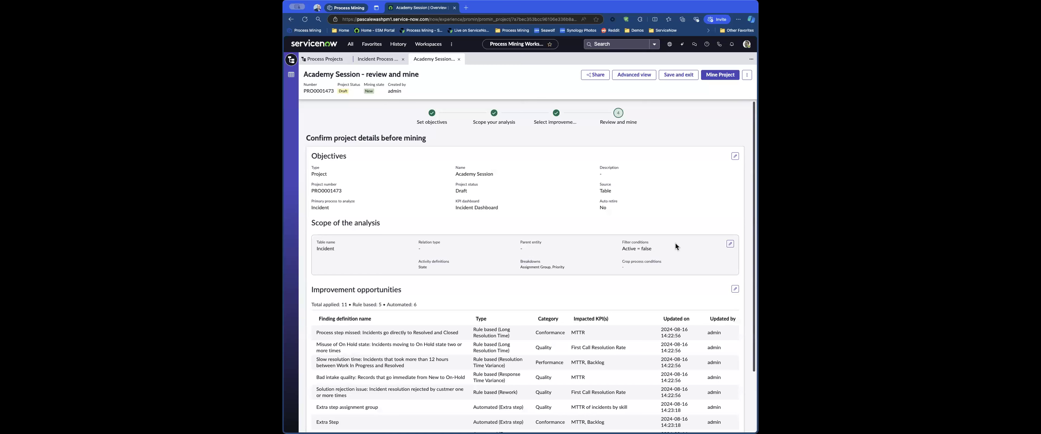
pyautogui.scroll(-1, 510, 263)
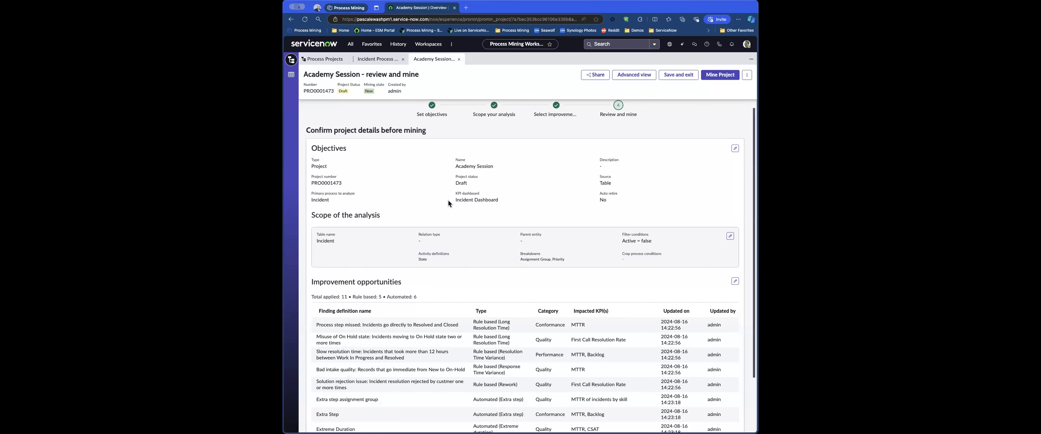
pyautogui.scroll(-1, 509, 263)
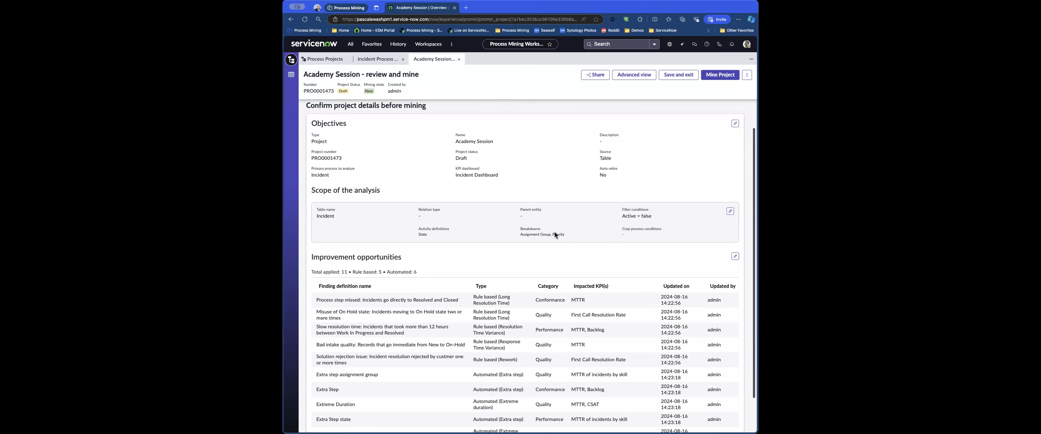
pyautogui.scroll(-2, 568, 233)
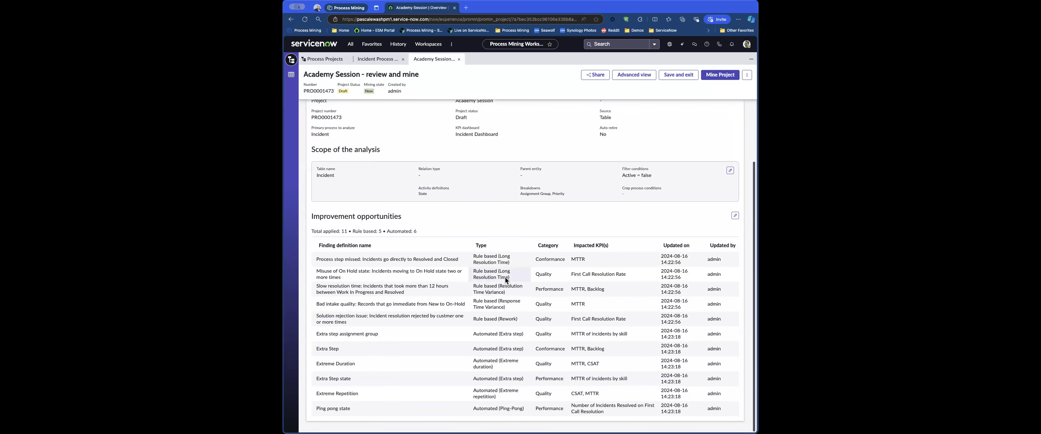
pyautogui.scroll(1, 610, 279)
pyautogui.scroll(-1, 632, 271)
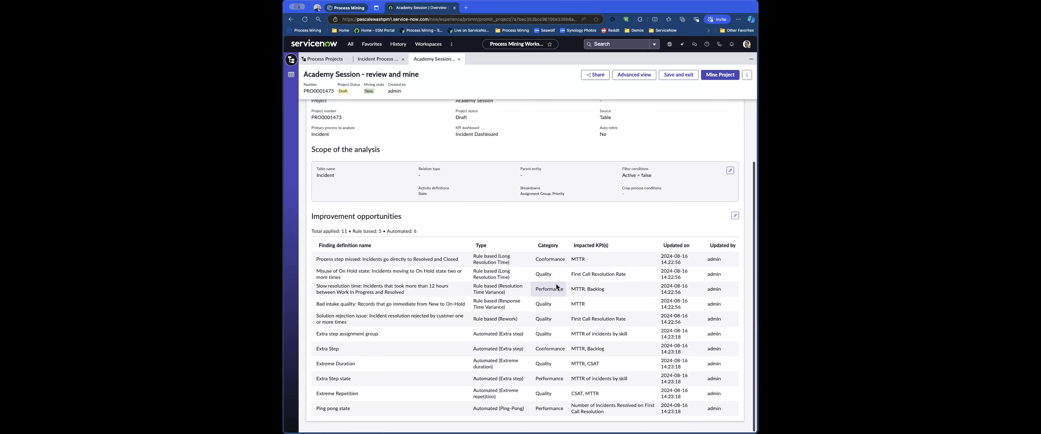
pyautogui.scroll(4, 600, 243)
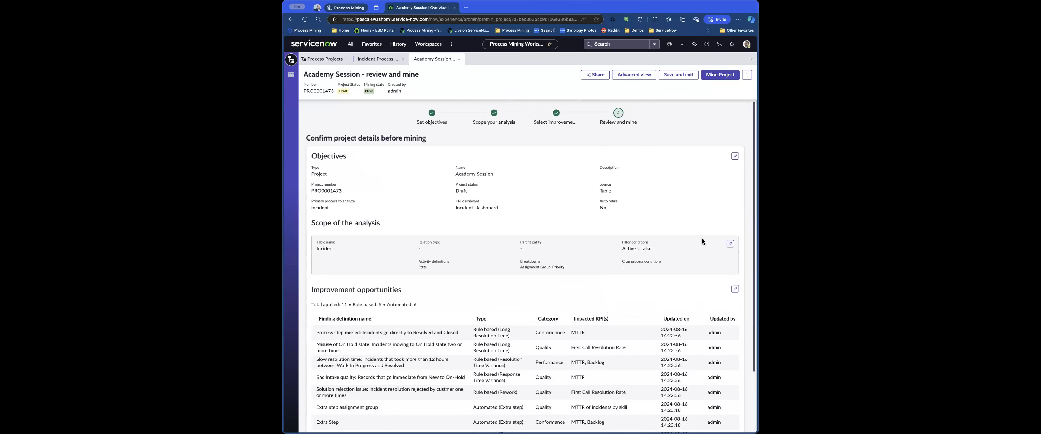
# Check the available mining options without starting a mine, and save and exit the Academy Session project.
pyautogui.click(717, 76)
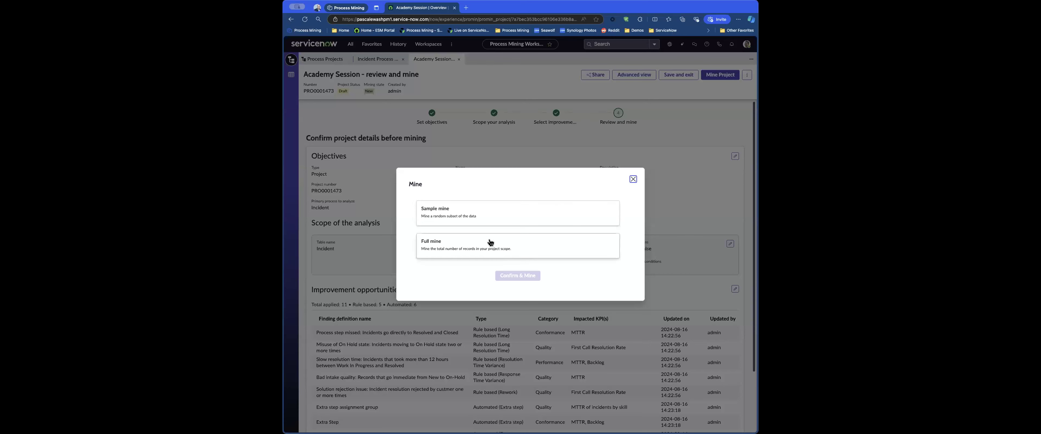
pyautogui.click(633, 179)
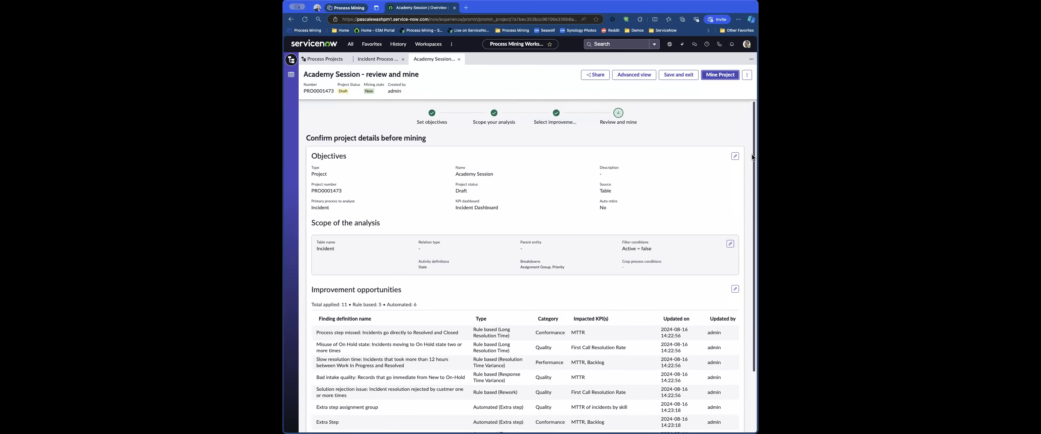
pyautogui.click(674, 75)
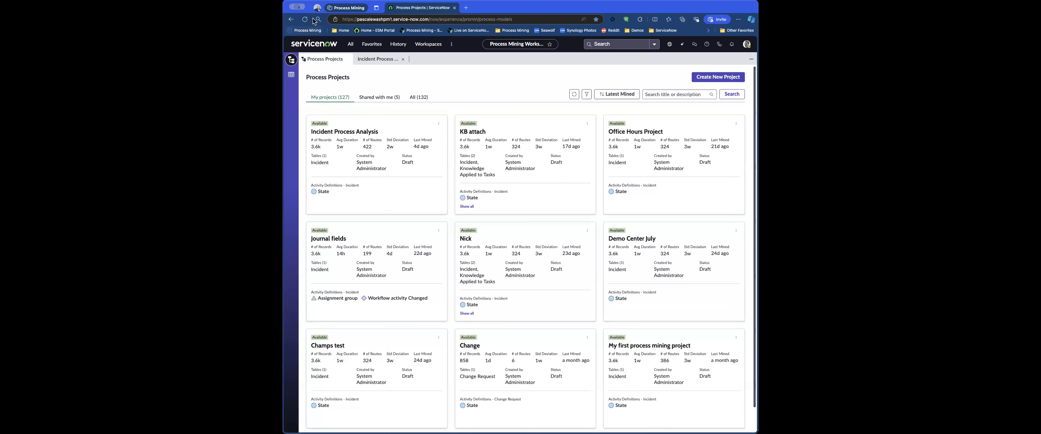
# Reload the process projects list and order the projects by Latest Created.
pyautogui.click(305, 19)
pyautogui.click(627, 94)
pyautogui.click(621, 116)
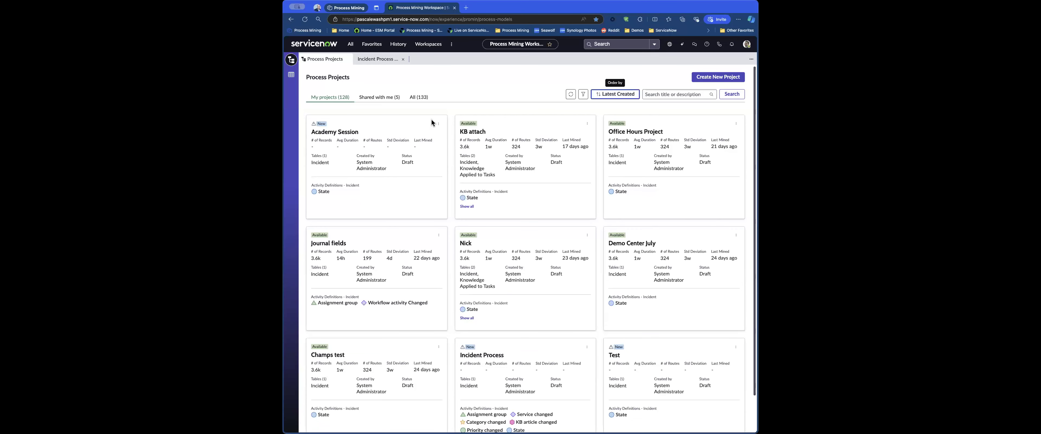
# Open the Academy Session project for editing, review its details and scope of analysis, and save and exit.
pyautogui.click(439, 124)
pyautogui.click(440, 134)
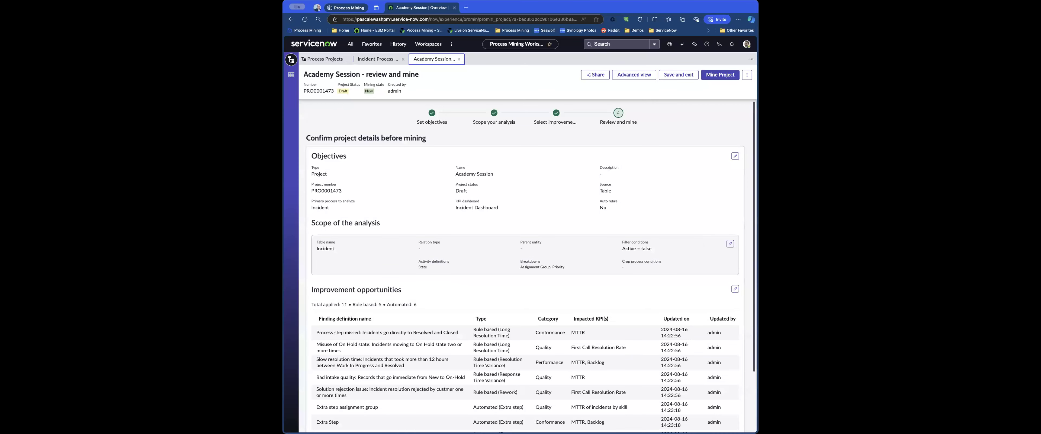
pyautogui.scroll(-1, 682, 231)
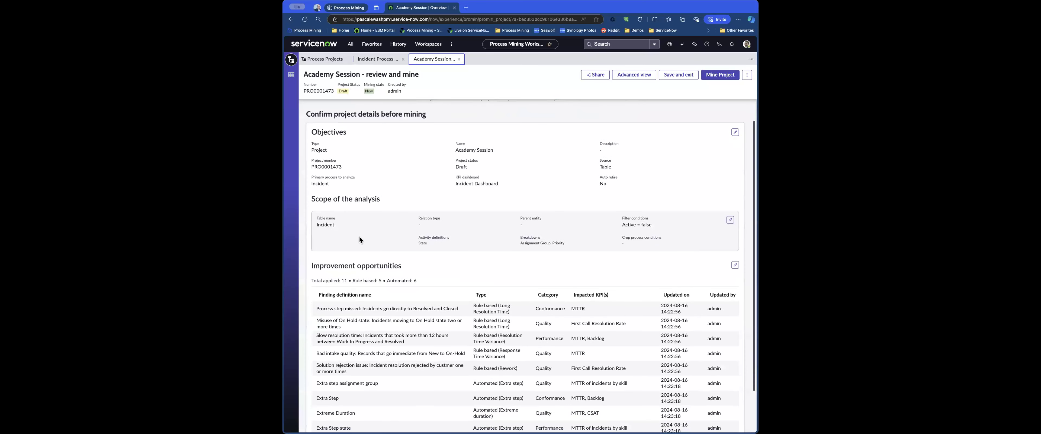
pyautogui.scroll(-1, 384, 262)
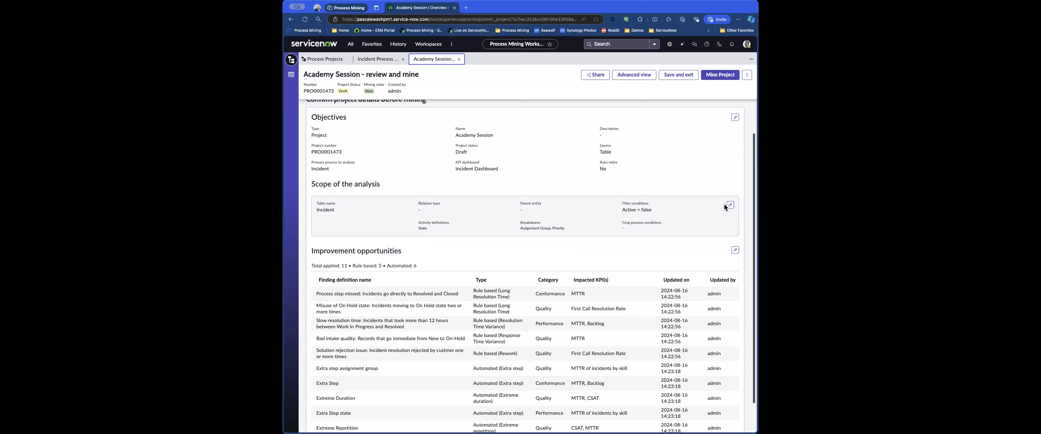
pyautogui.scroll(1, 724, 206)
pyautogui.click(729, 213)
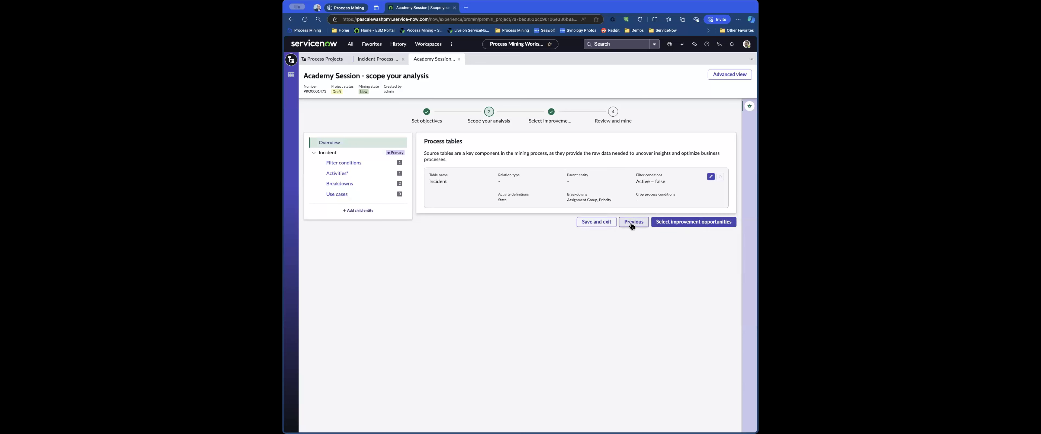
pyautogui.click(596, 221)
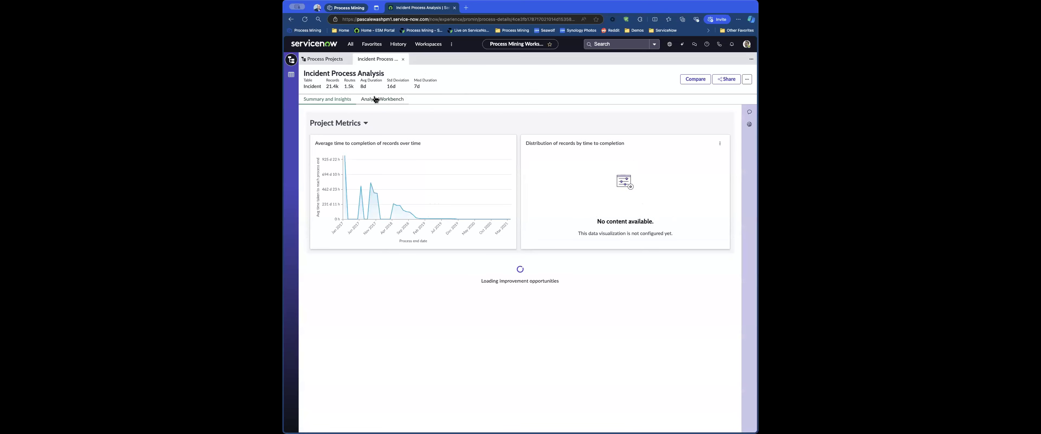
# Start a sample mine of the Academy Session project from the process projects list and confirm it.
pyautogui.click(338, 59)
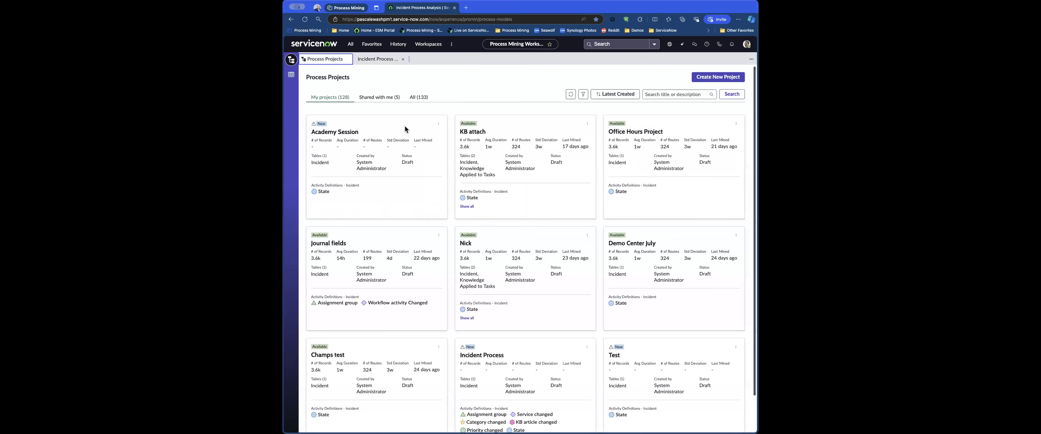
pyautogui.click(438, 123)
pyautogui.click(442, 153)
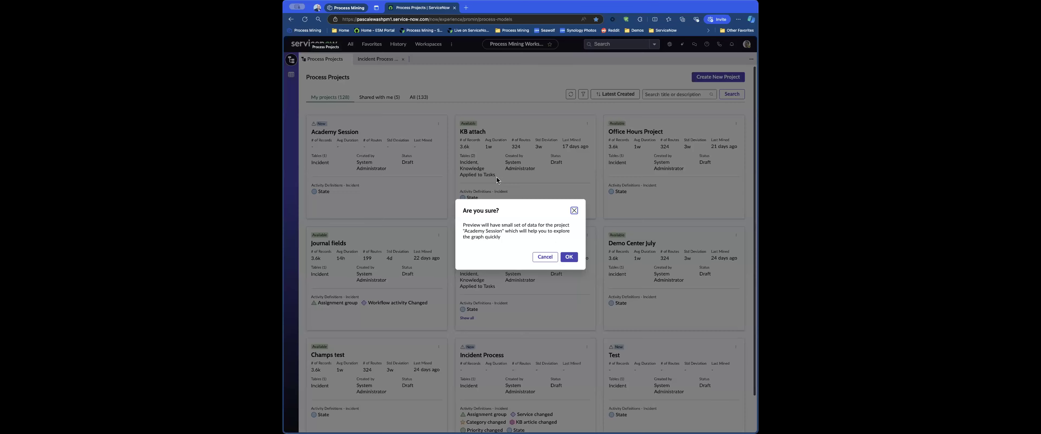
pyautogui.click(565, 259)
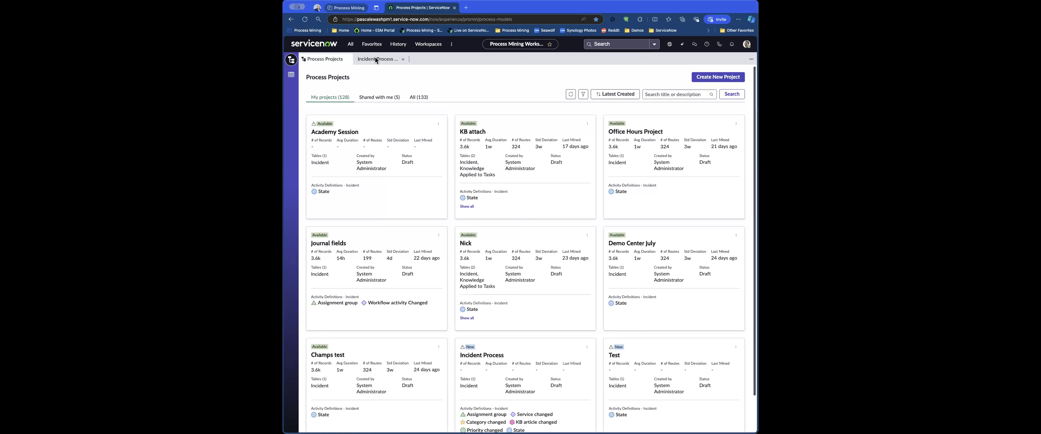
pyautogui.click(351, 44)
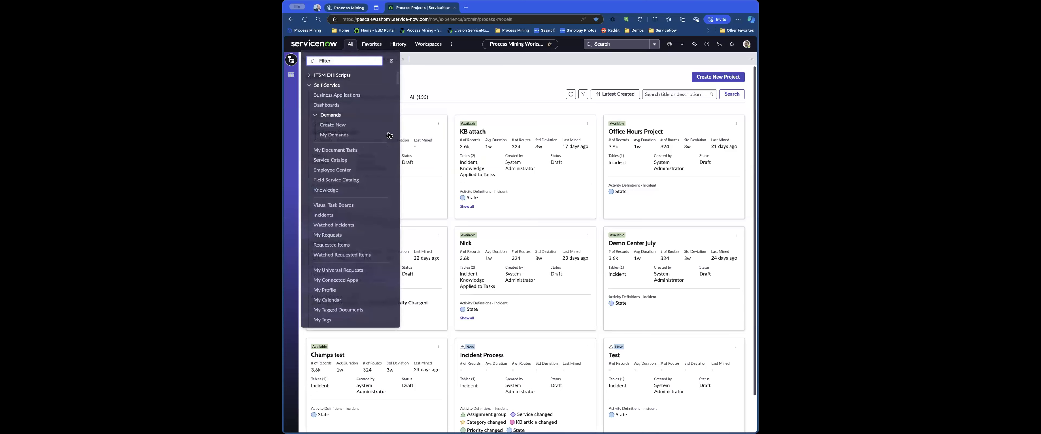
pyautogui.click(517, 90)
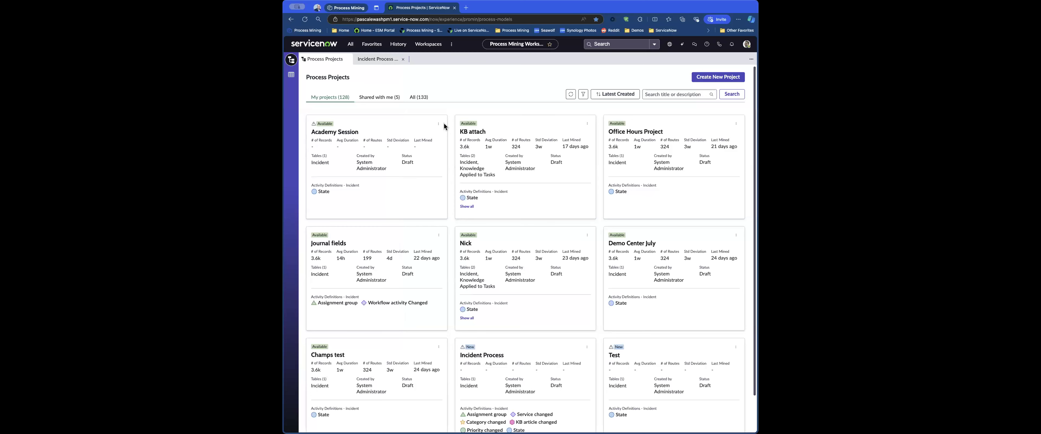
# Open the Academy Session project for editing, inspect its advanced view, and return to the review and mine page.
pyautogui.click(438, 124)
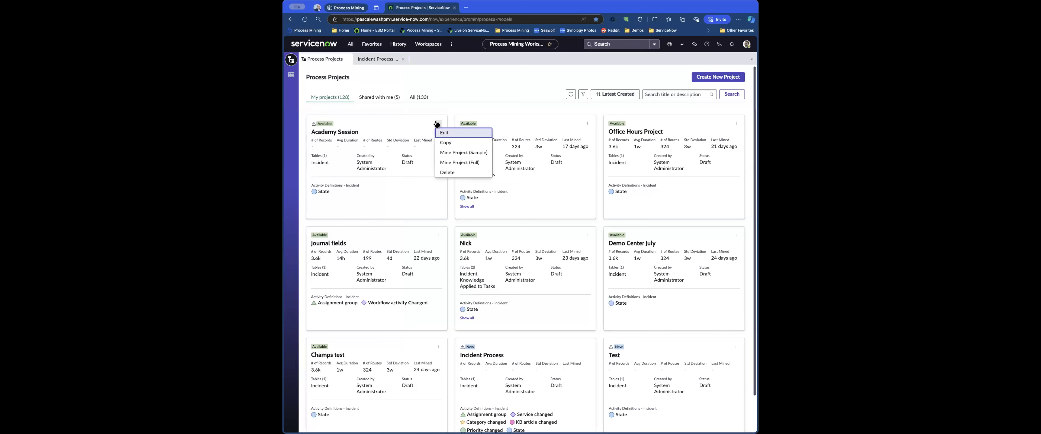
pyautogui.click(445, 133)
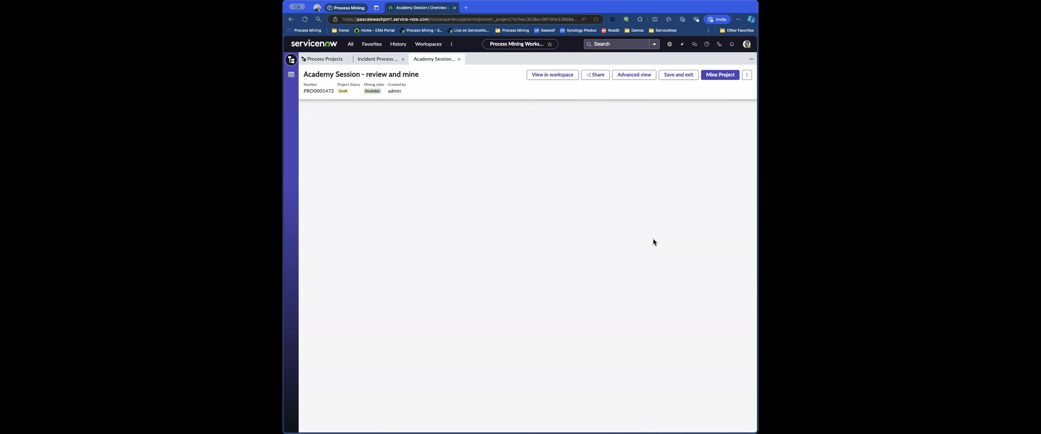
pyautogui.click(634, 78)
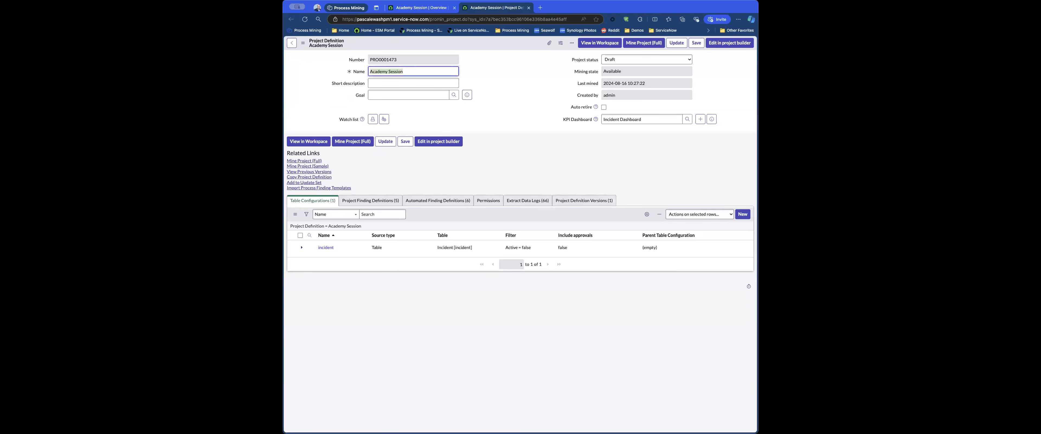
pyautogui.click(435, 10)
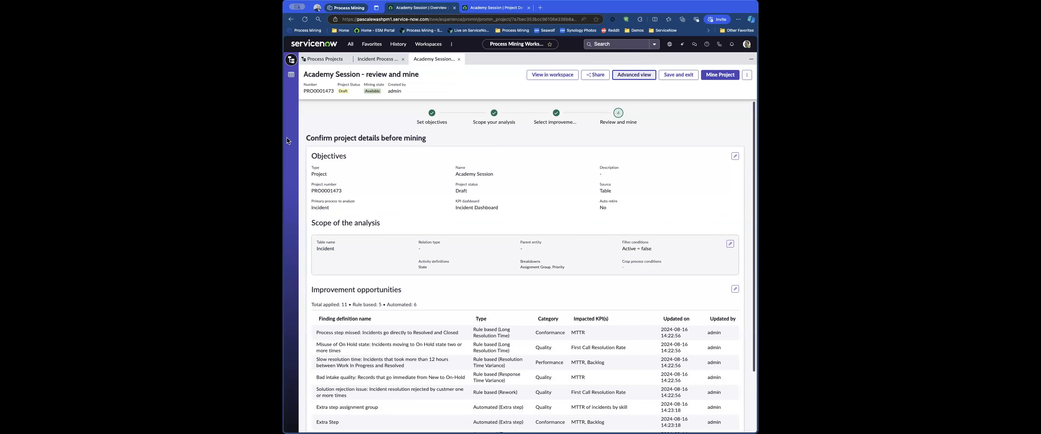
pyautogui.scroll(-1, 636, 214)
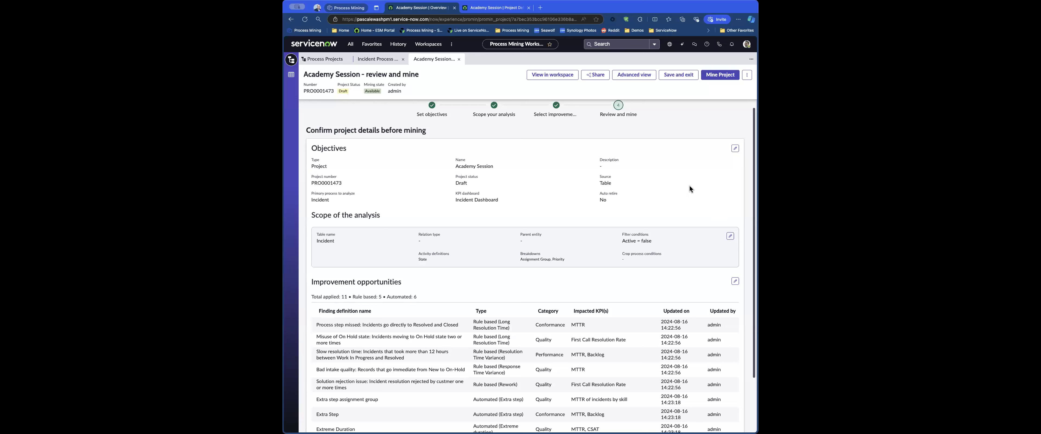
# Check the form for a new activity definition in the project's Incident scope and cancel it without adding one.
pyautogui.click(492, 108)
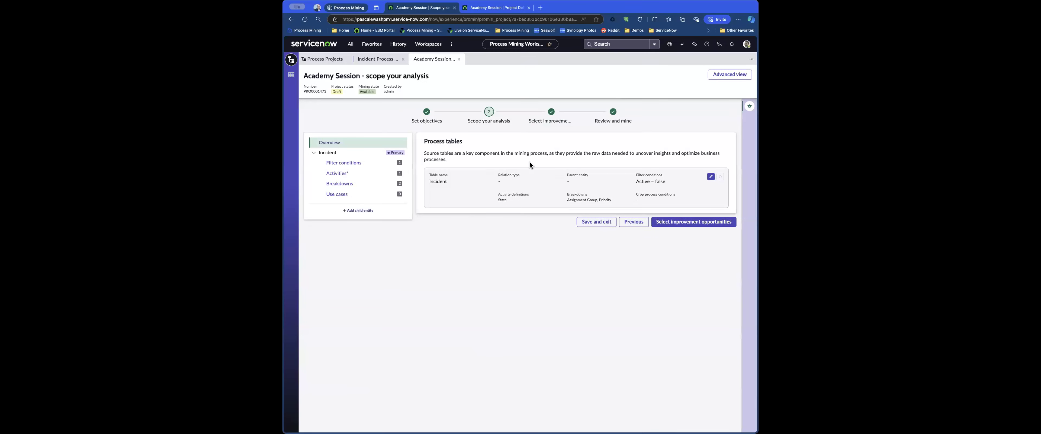
pyautogui.click(347, 173)
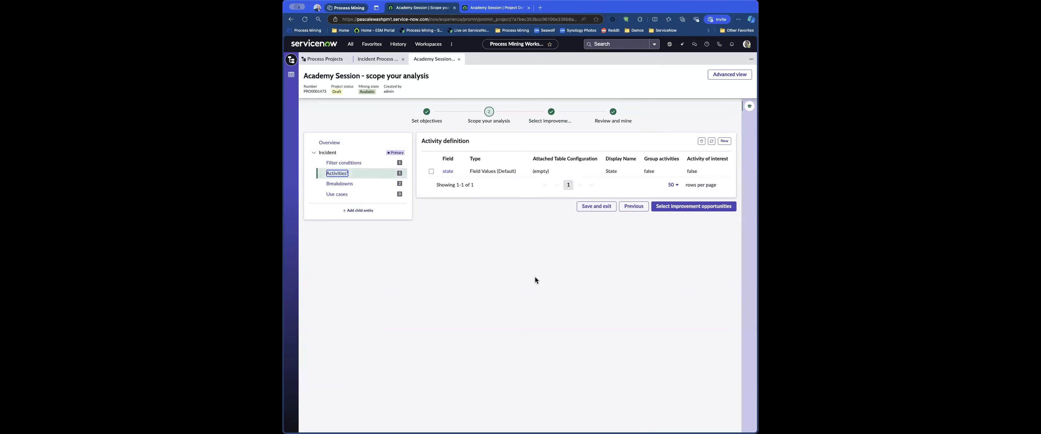
pyautogui.click(724, 141)
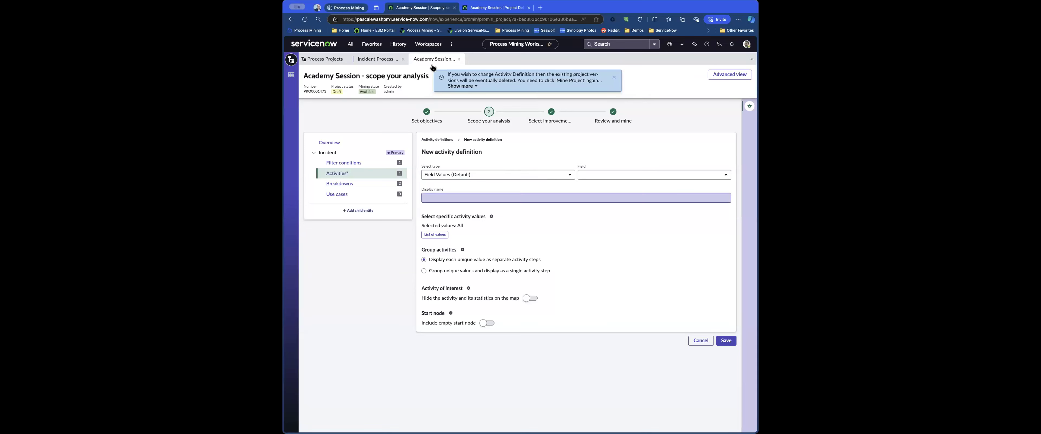
pyautogui.click(700, 341)
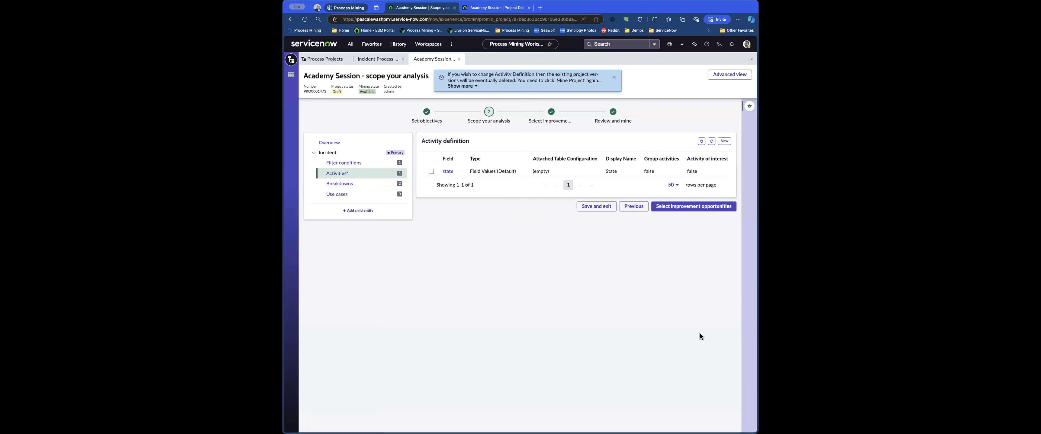
# Open the mined Academy Session project from the projects list and examine its metrics and improvement opportunities.
pyautogui.click(324, 58)
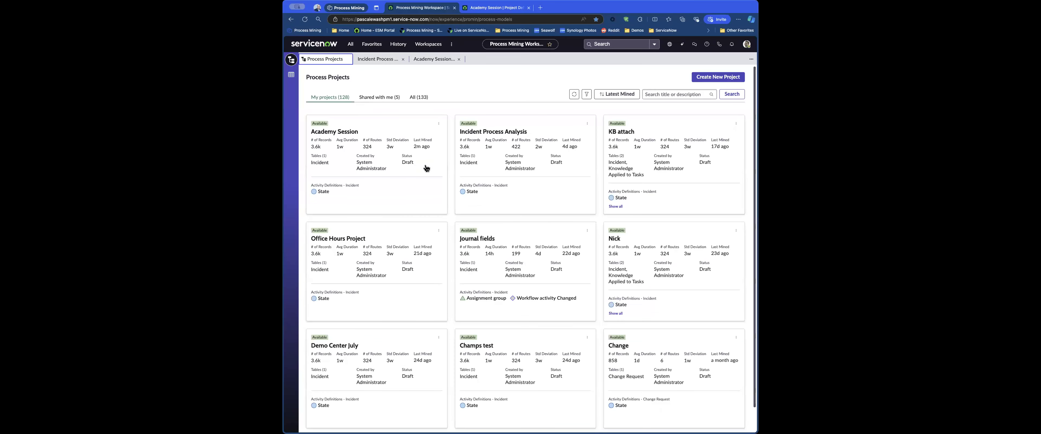
pyautogui.click(373, 128)
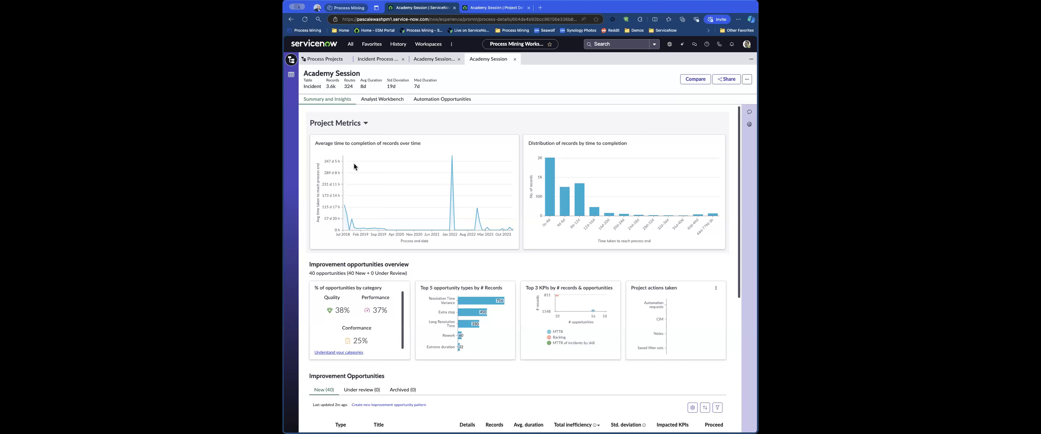
pyautogui.click(640, 7)
pyautogui.click(515, 107)
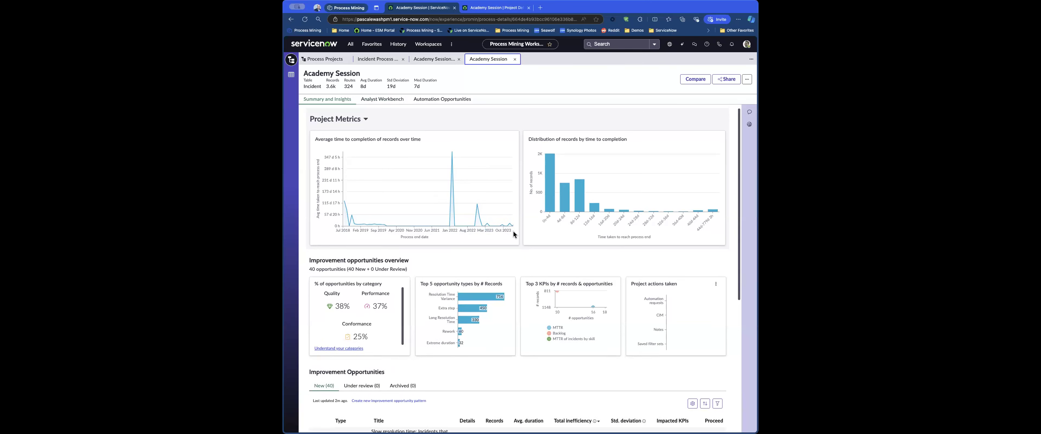
pyautogui.scroll(-2, 511, 233)
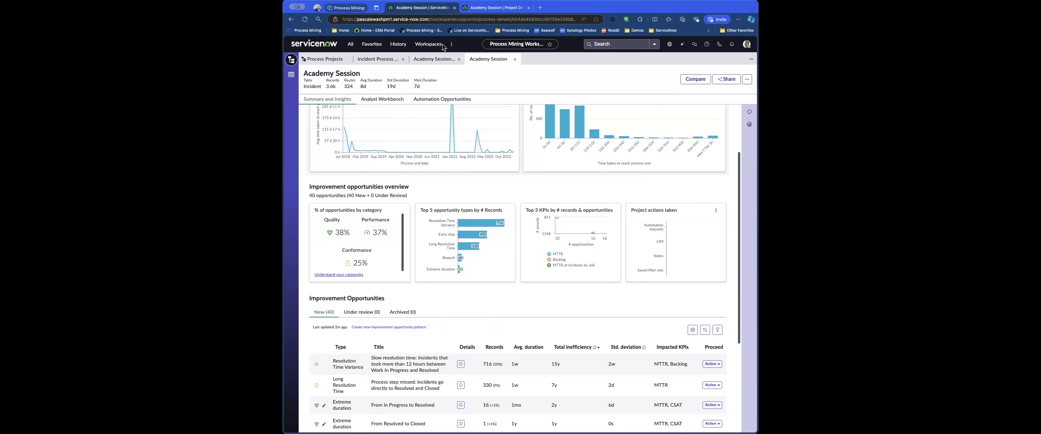
# Open the Application Manager and search the licensed applications and plugins for "process mining".
pyautogui.click(452, 44)
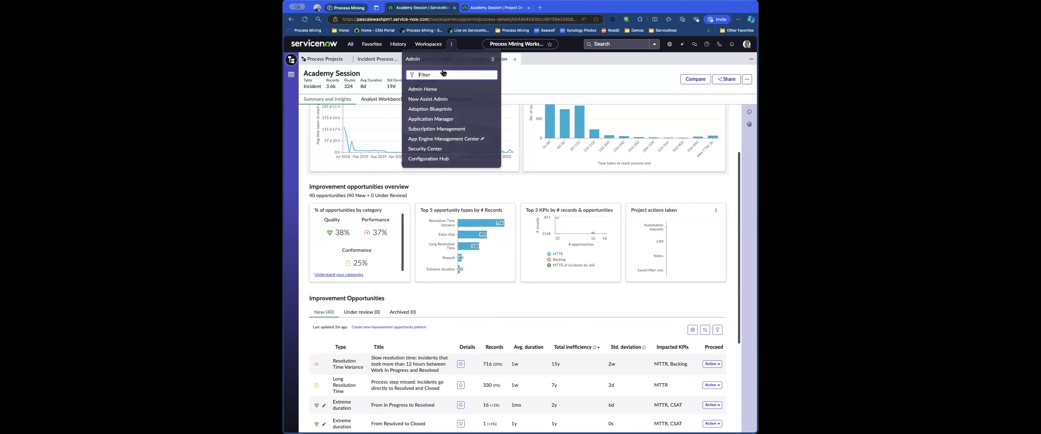
pyautogui.click(421, 123)
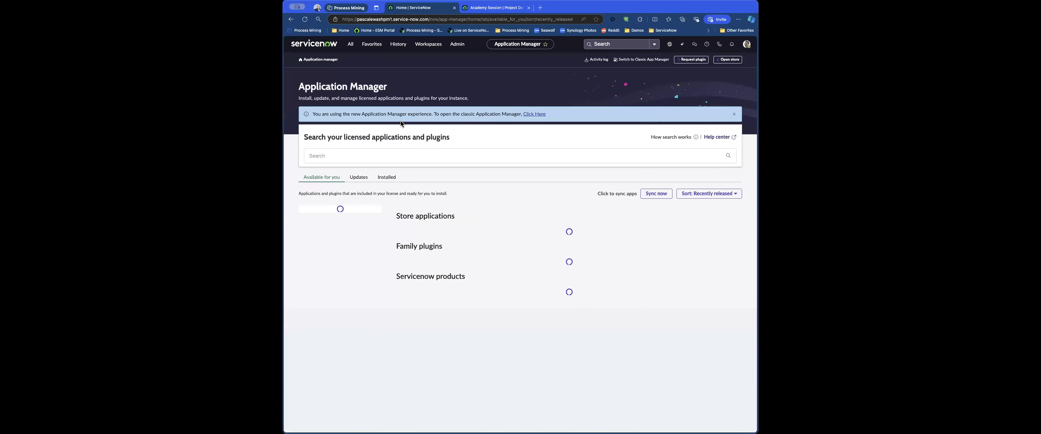
pyautogui.click(352, 155)
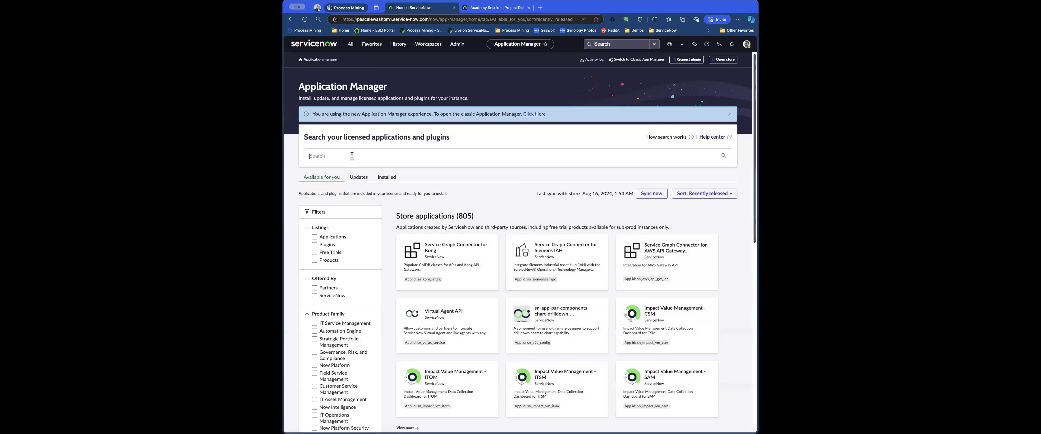
pyautogui.write('pro')
pyautogui.press('Down')
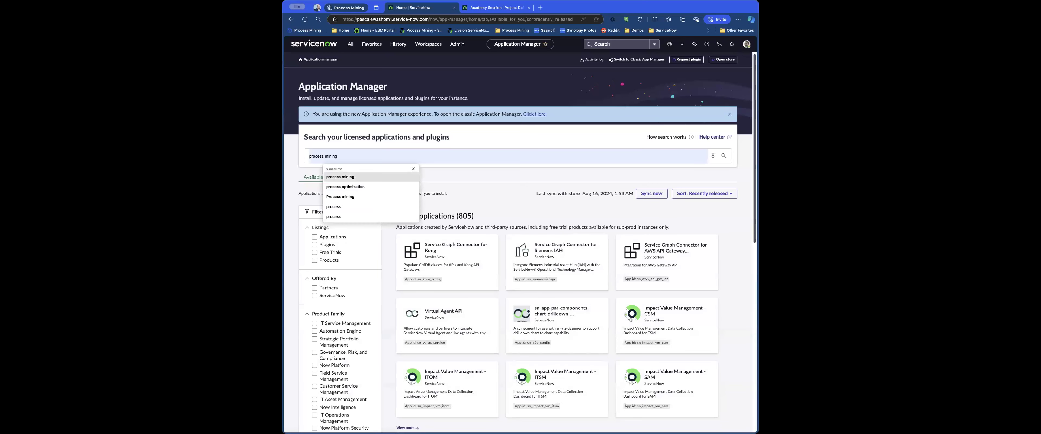
pyautogui.press('Return')
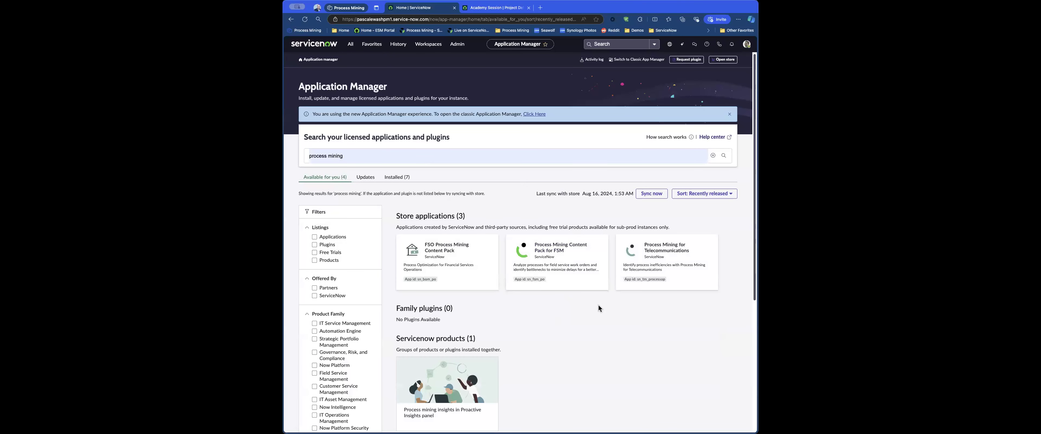
# Restrict the process mining search results to installed applications and review the content packs and plugins.
pyautogui.click(394, 178)
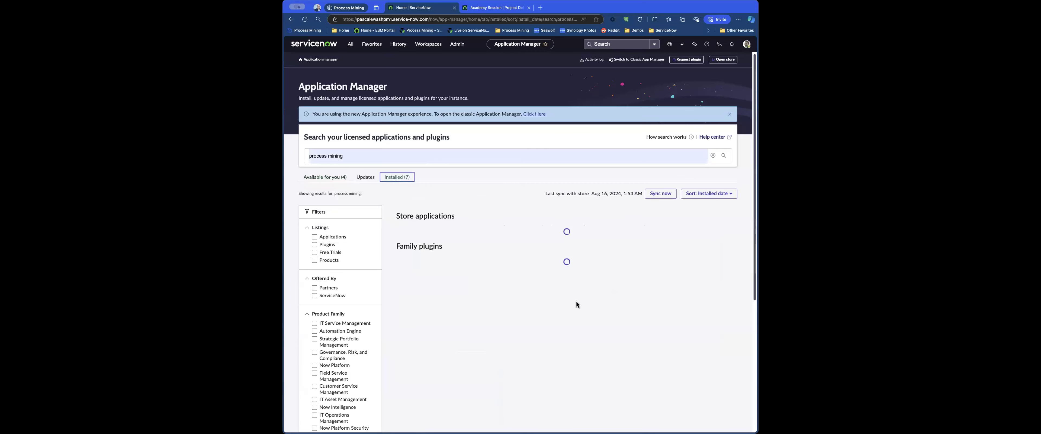
pyautogui.scroll(-5, 566, 300)
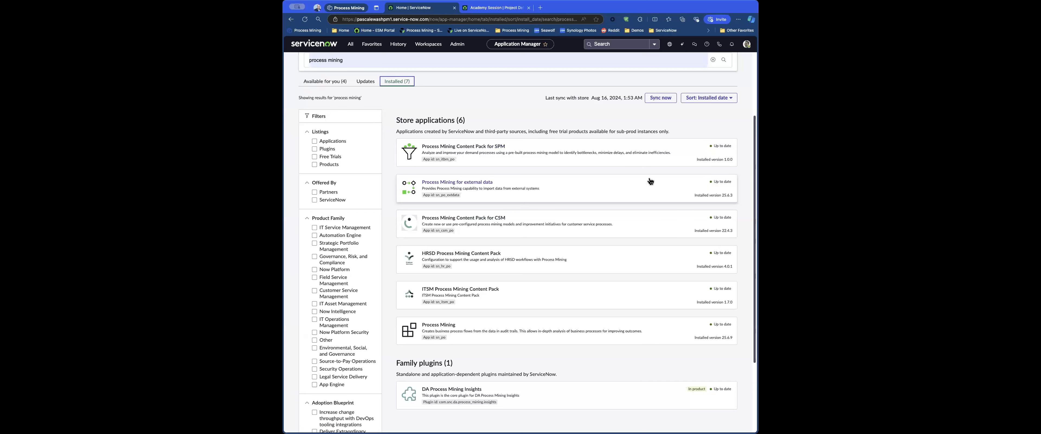
pyautogui.scroll(2, 686, 321)
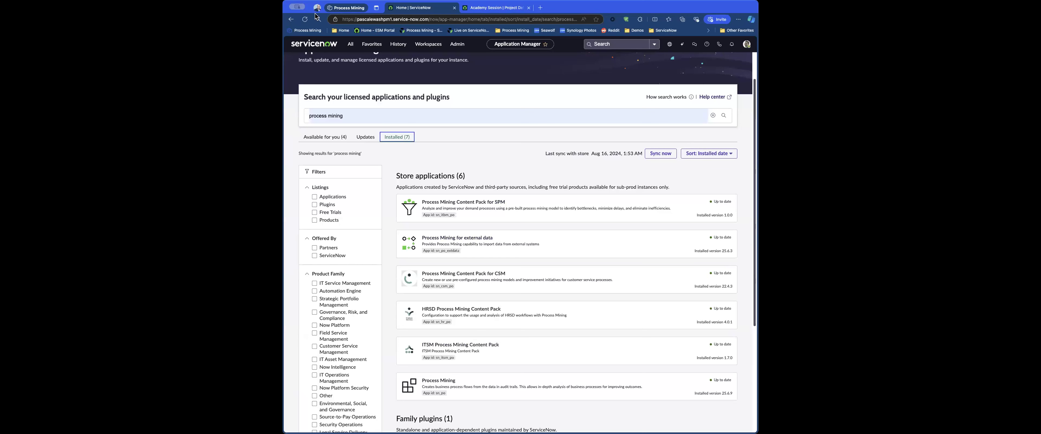
# View Academy Session in the workspace from its project definition record, and return to the process projects list.
pyautogui.click(502, 8)
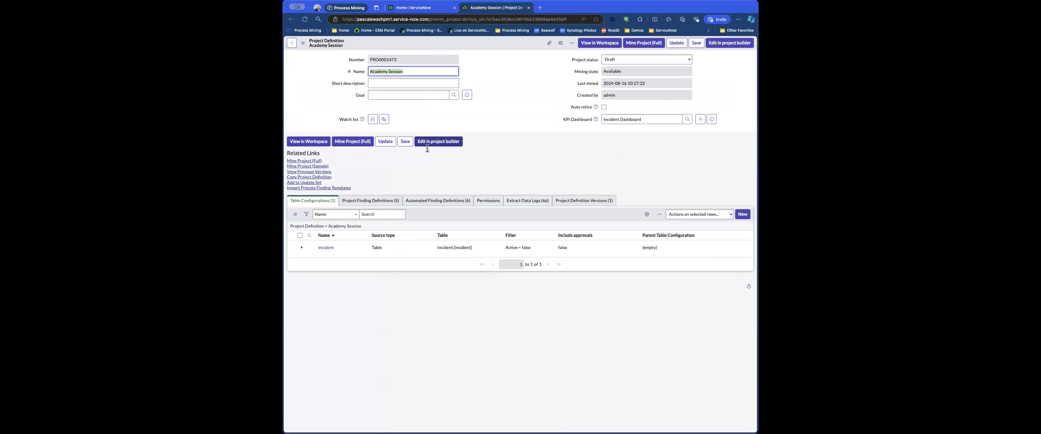
pyautogui.click(599, 42)
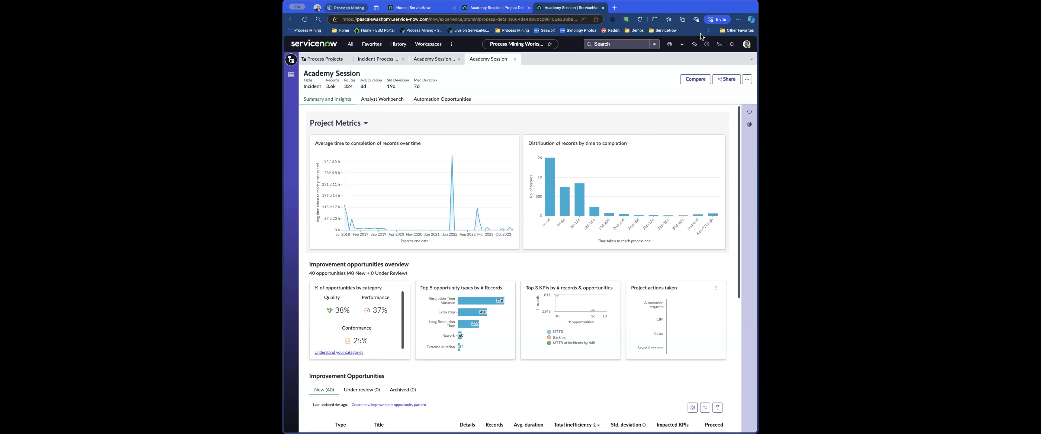
pyautogui.click(680, 10)
pyautogui.click(330, 61)
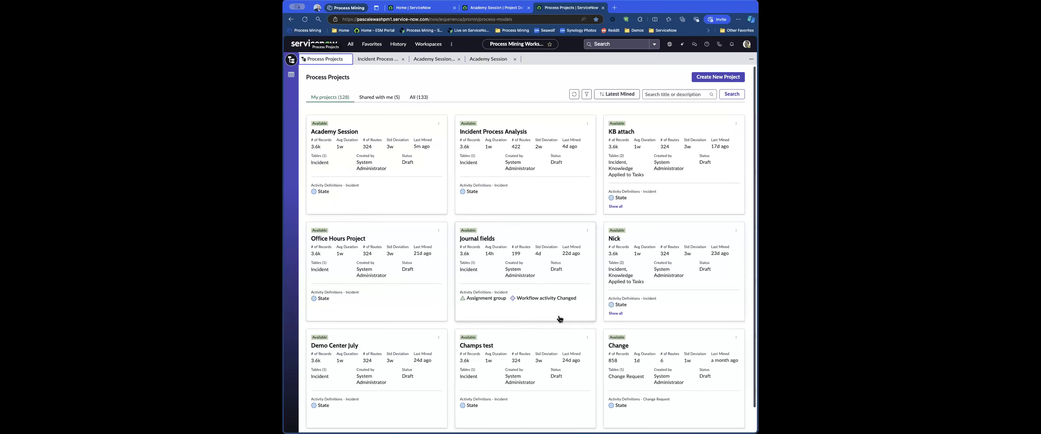
# Go to page 3 of the process projects list and look over the older projects there.
pyautogui.scroll(-2, 589, 313)
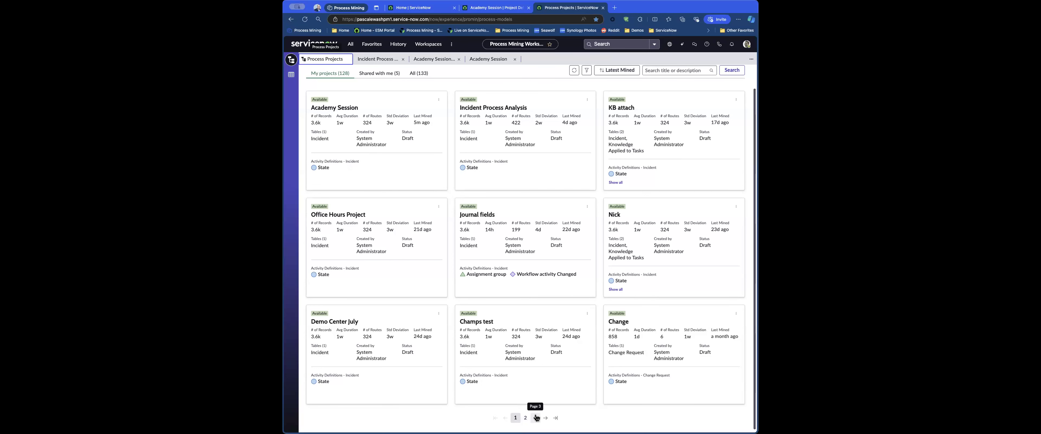
pyautogui.click(525, 418)
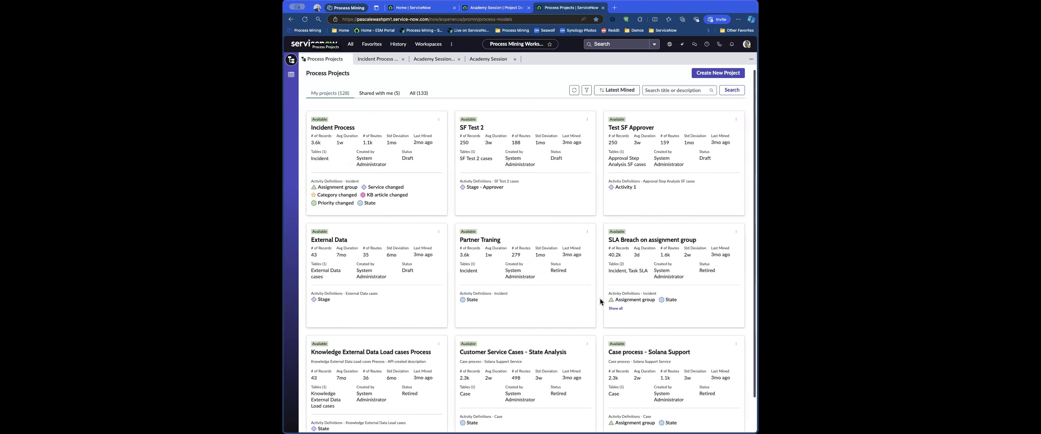
pyautogui.scroll(-1, 611, 298)
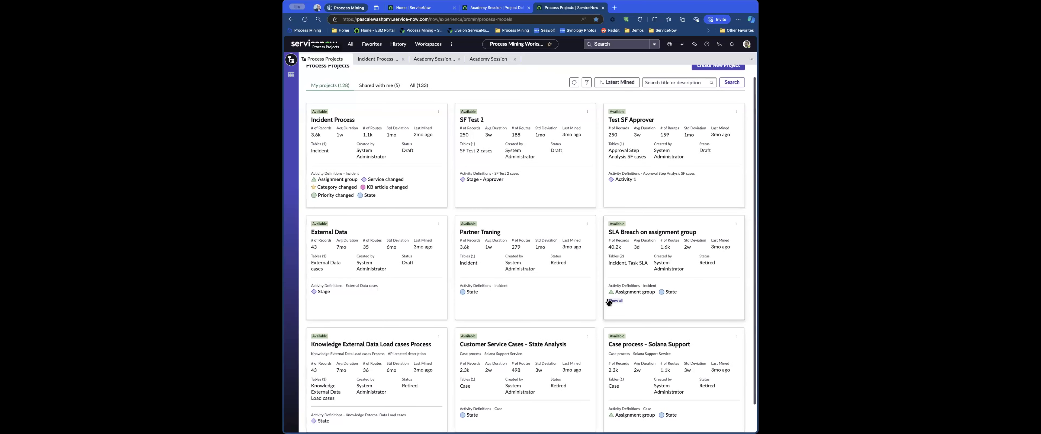
pyautogui.scroll(-1, 682, 252)
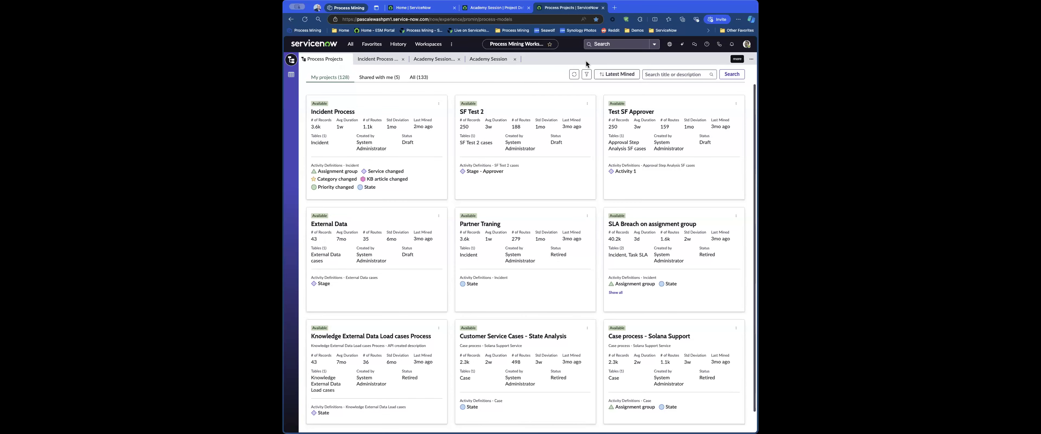
# Show the available actions for the SLA Breach on assignment group project, and dismiss them without choosing one.
pyautogui.click(351, 43)
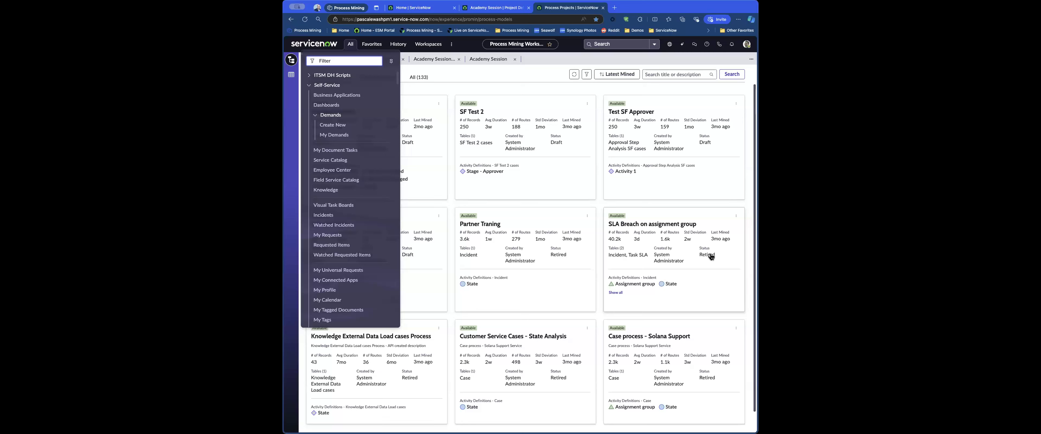
pyautogui.click(749, 208)
pyautogui.click(738, 217)
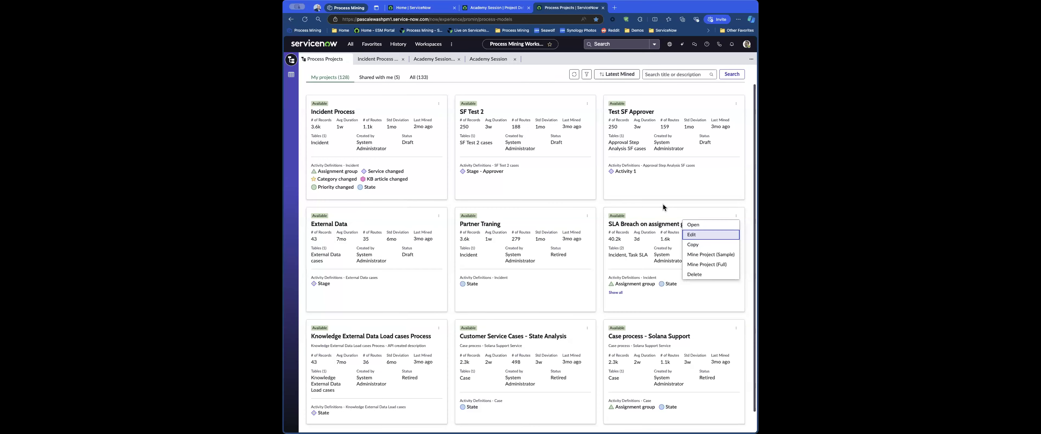
pyautogui.click(598, 205)
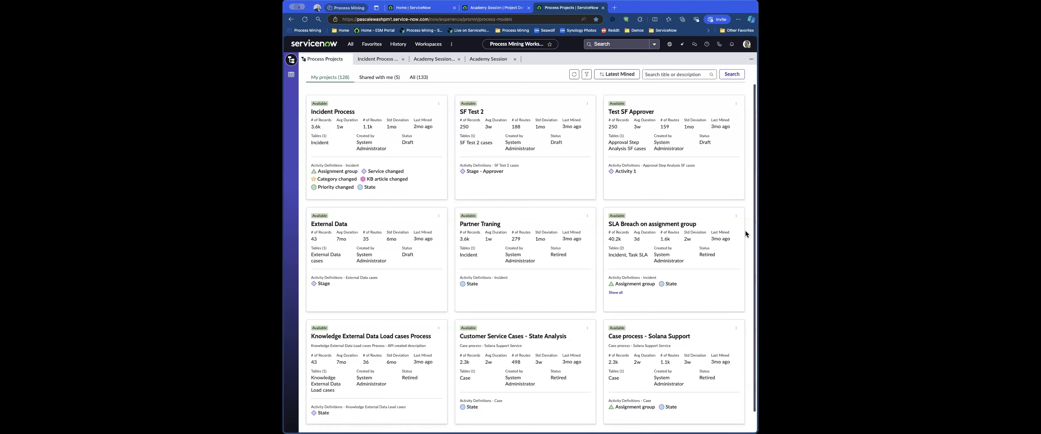
pyautogui.scroll(-1, 627, 339)
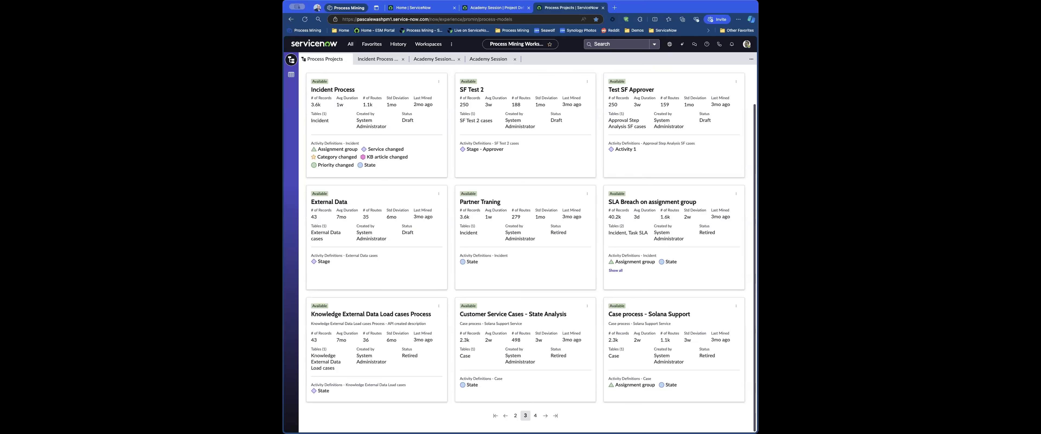
pyautogui.click(378, 60)
pyautogui.click(325, 59)
pyautogui.scroll(2, 501, 218)
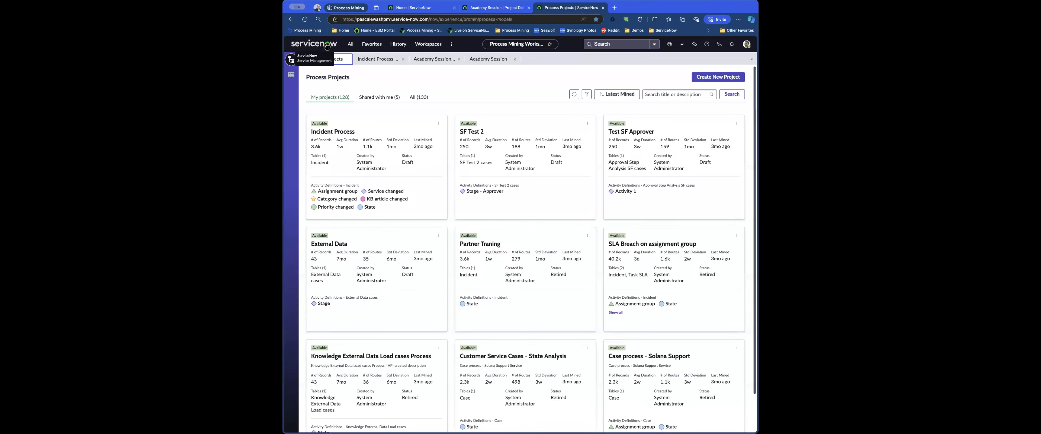
# Filter the application navigator for "process mi", review the Process Mining modules for projects, external data, templates, jobs and system, and close it.
pyautogui.click(346, 47)
pyautogui.write('pr')
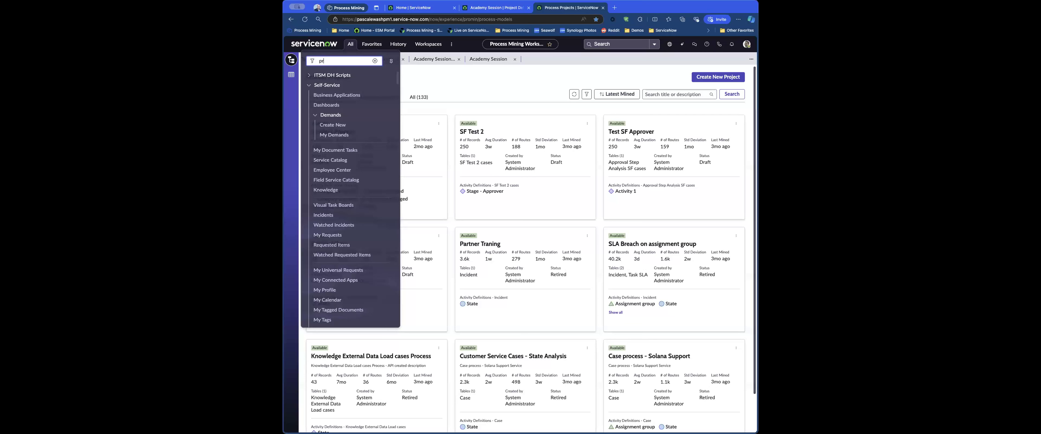
pyautogui.write('ocess mi')
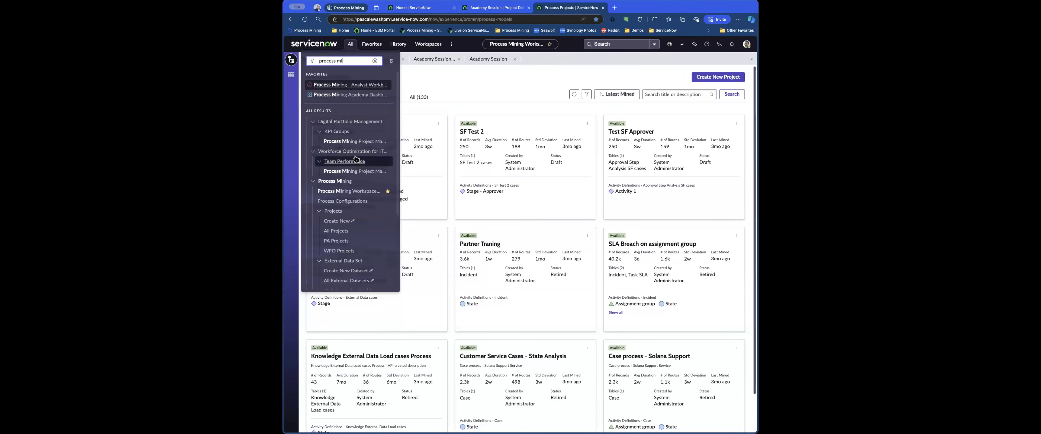
pyautogui.scroll(-2, 381, 233)
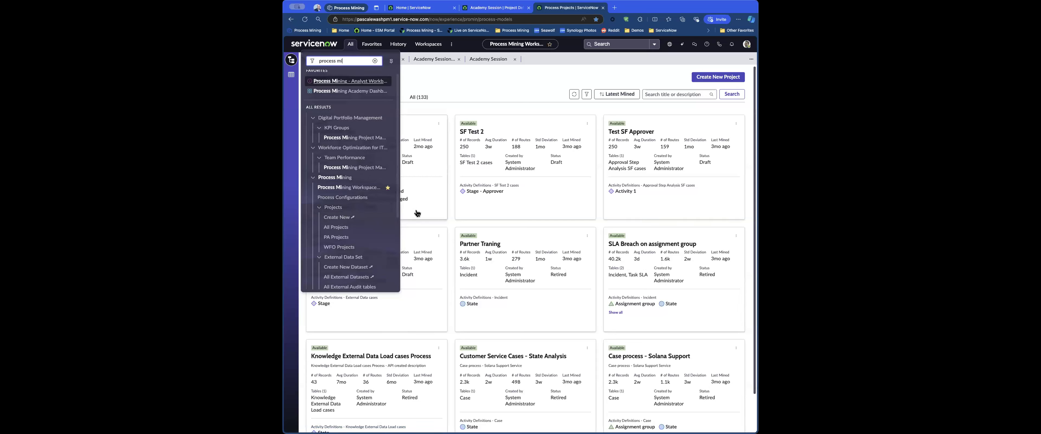
pyautogui.scroll(-5, 381, 234)
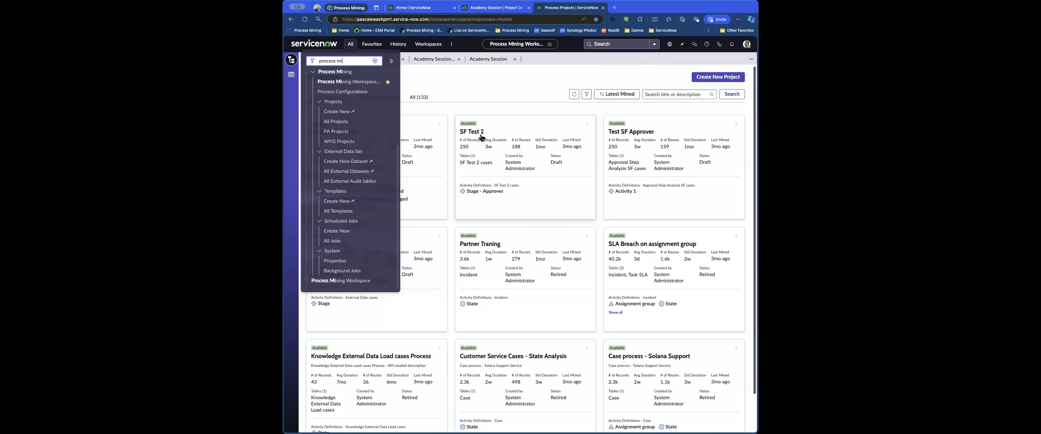
pyautogui.click(496, 84)
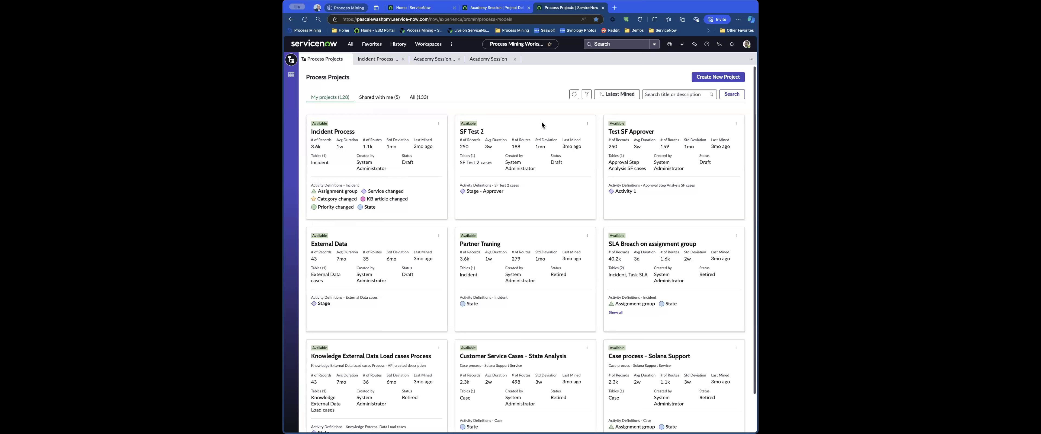
# Open the bookmarked ServiceNow Community page for Process Mining, browse its product resources and activity, and open the Process Mining Academy blog post.
pyautogui.click(419, 30)
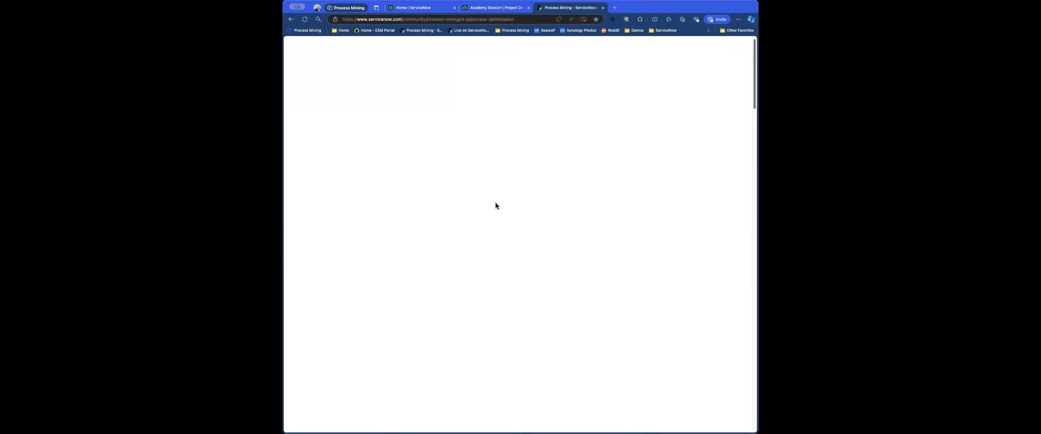
pyautogui.scroll(-5, 524, 220)
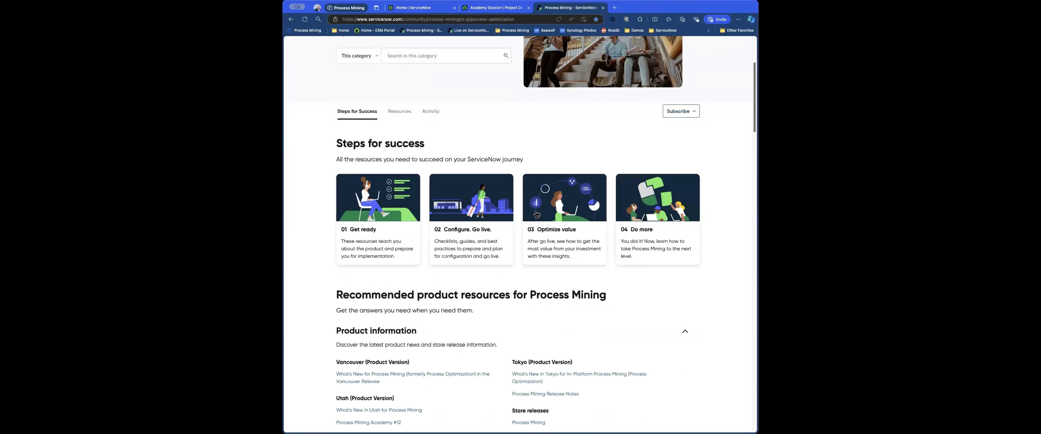
pyautogui.scroll(-8, 448, 262)
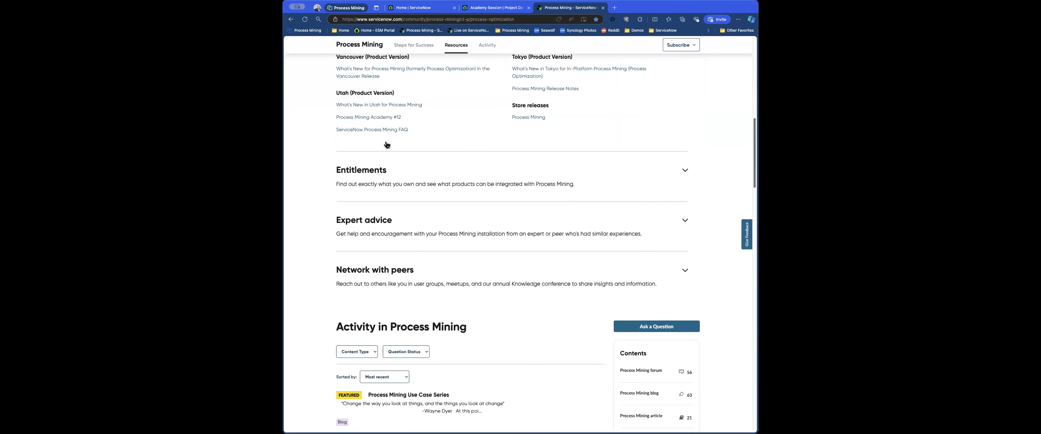
pyautogui.scroll(-3, 395, 213)
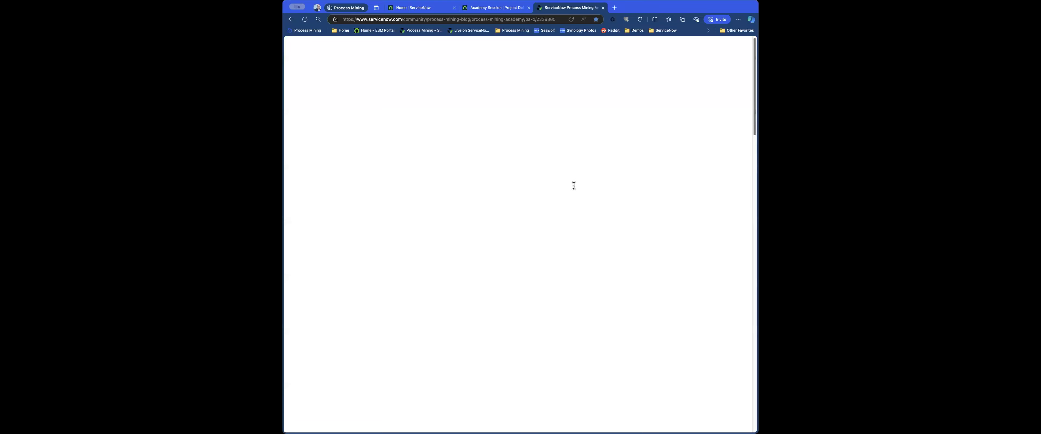
# Review the Process Mining Academy post's introduction, registration information and table of prior sessions.
pyautogui.scroll(-1, 582, 217)
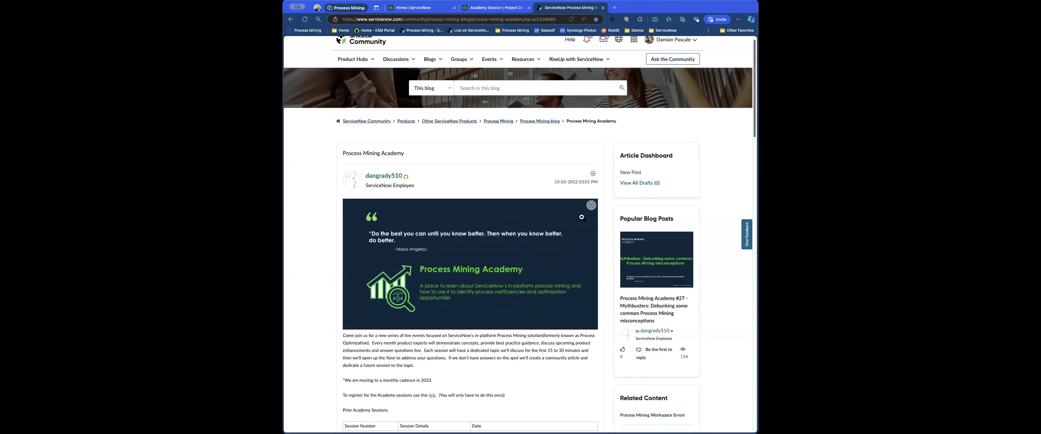
pyautogui.scroll(-7, 582, 217)
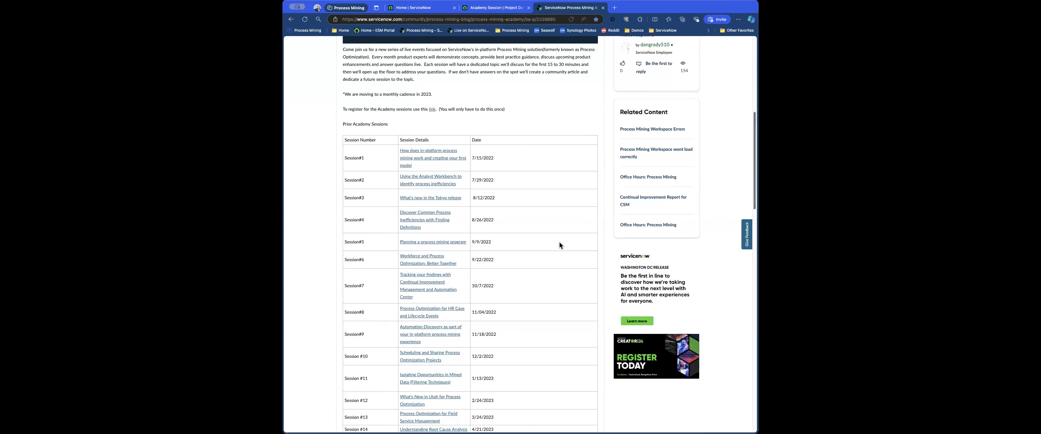
pyautogui.scroll(-1, 558, 246)
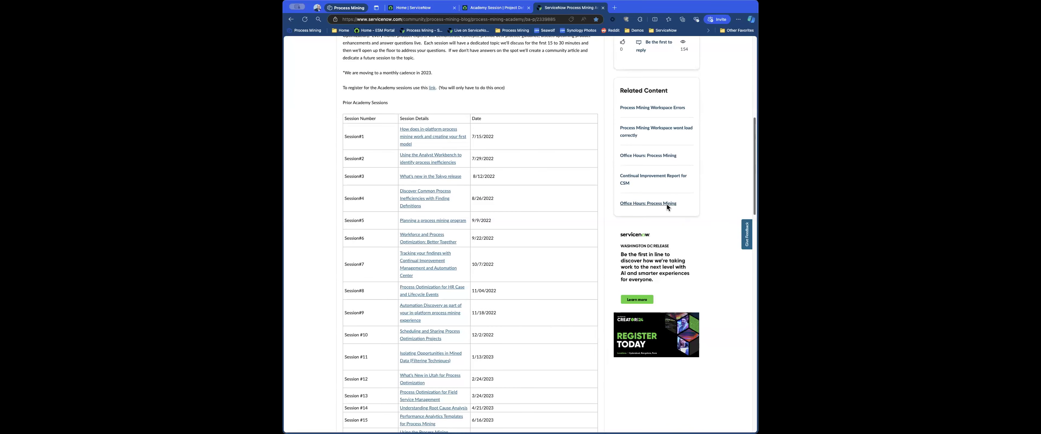
pyautogui.scroll(2, 587, 231)
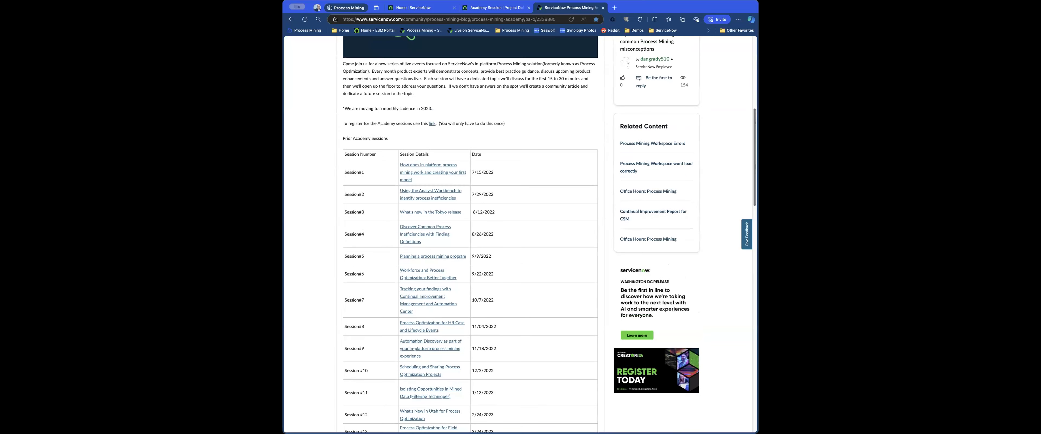